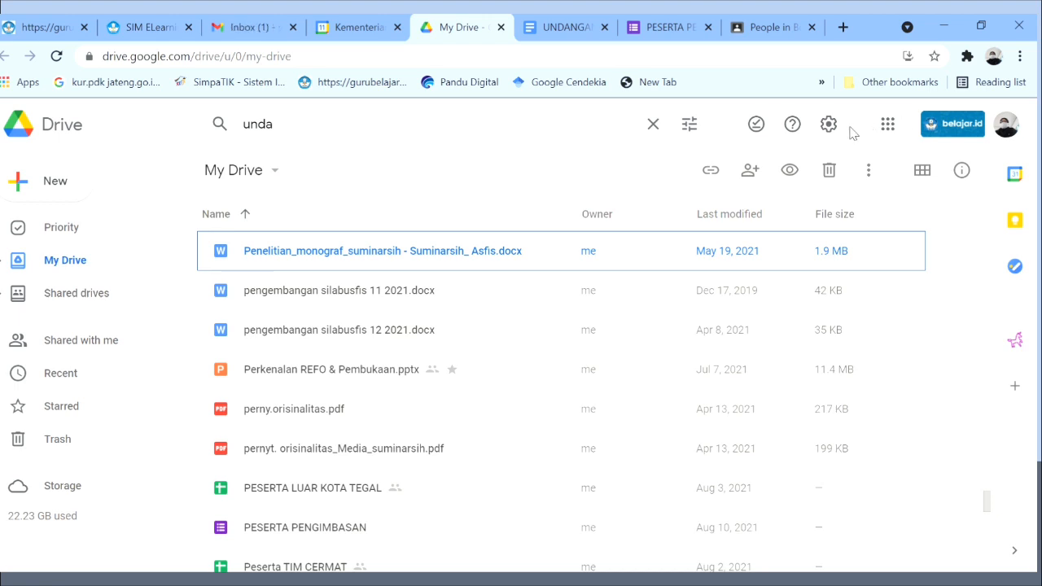
# Launch Google Classroom from the Google Drive apps grid to see the class list.
pyautogui.click(897, 143)
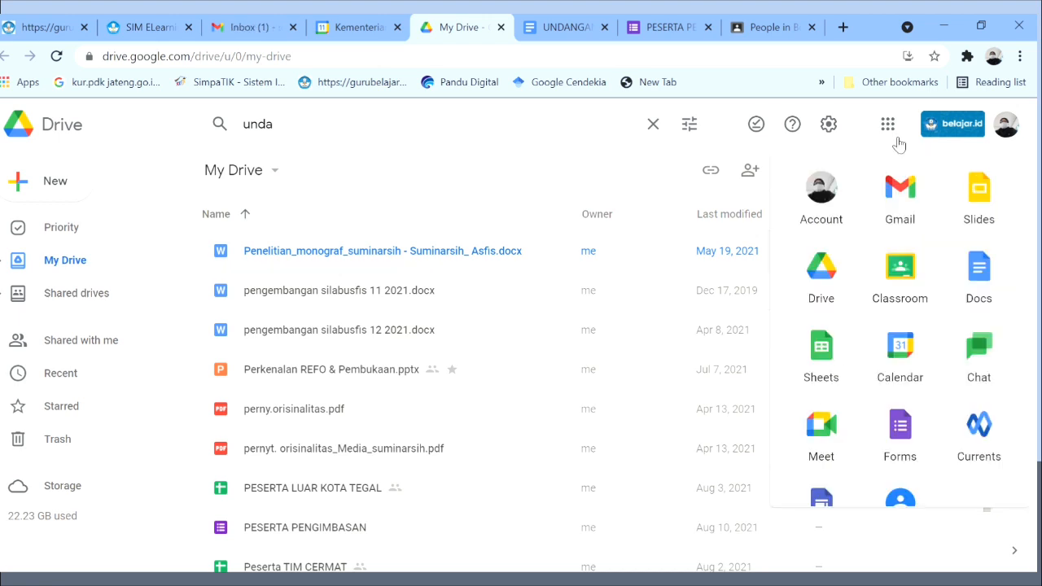
pyautogui.click(899, 276)
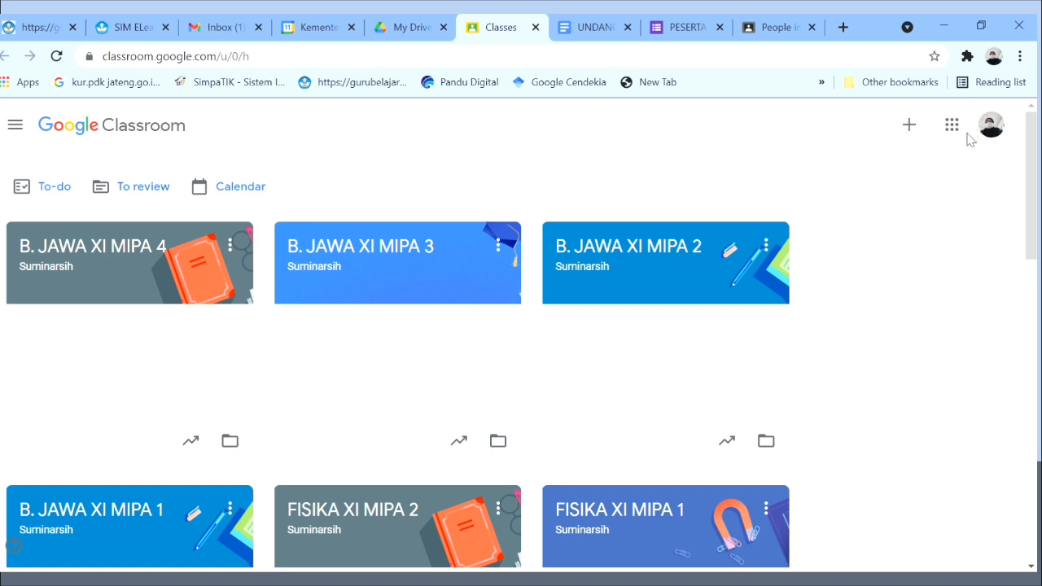
# Start a new class named 'Bahasa Indonesia' with section 'XI MIPA 1'.
pyautogui.click(922, 140)
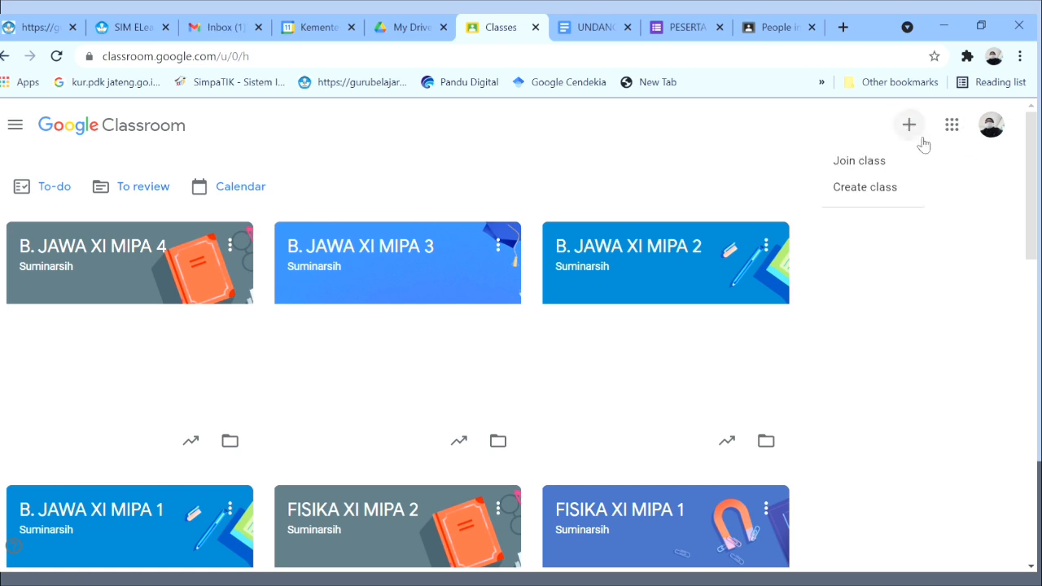
pyautogui.click(848, 192)
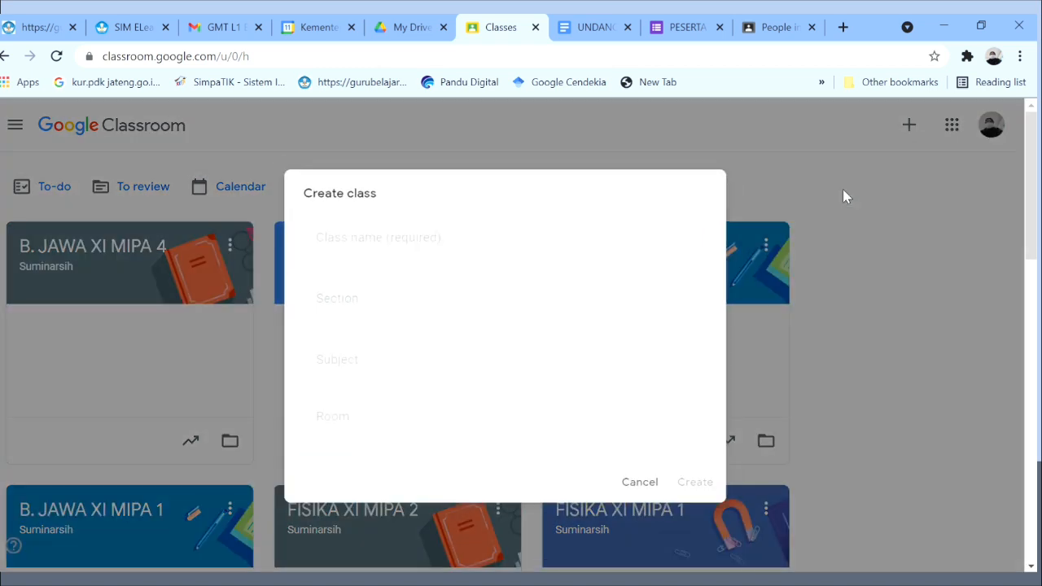
pyautogui.click(522, 232)
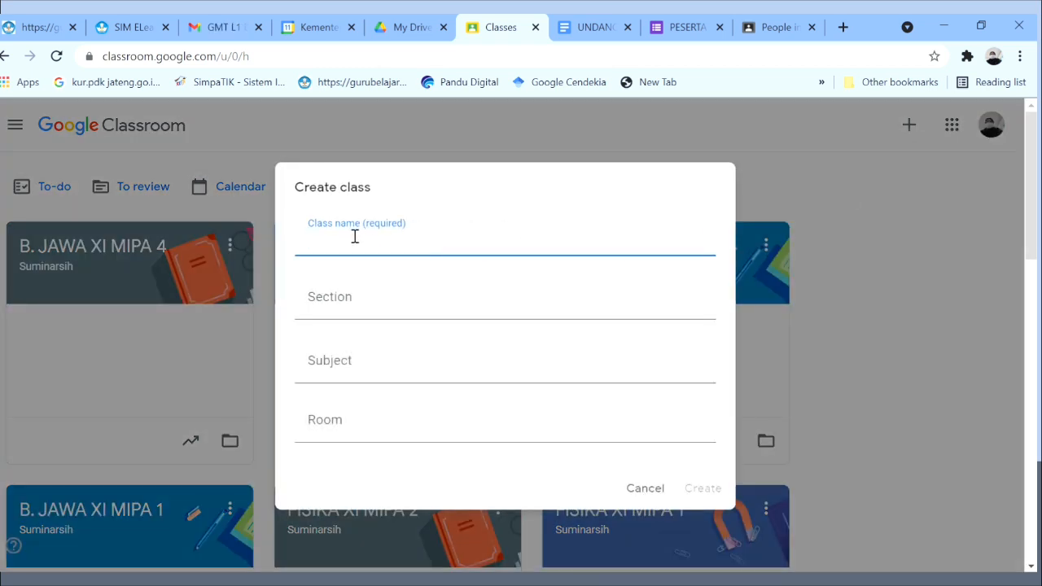
pyautogui.write('Bahasa Indo')
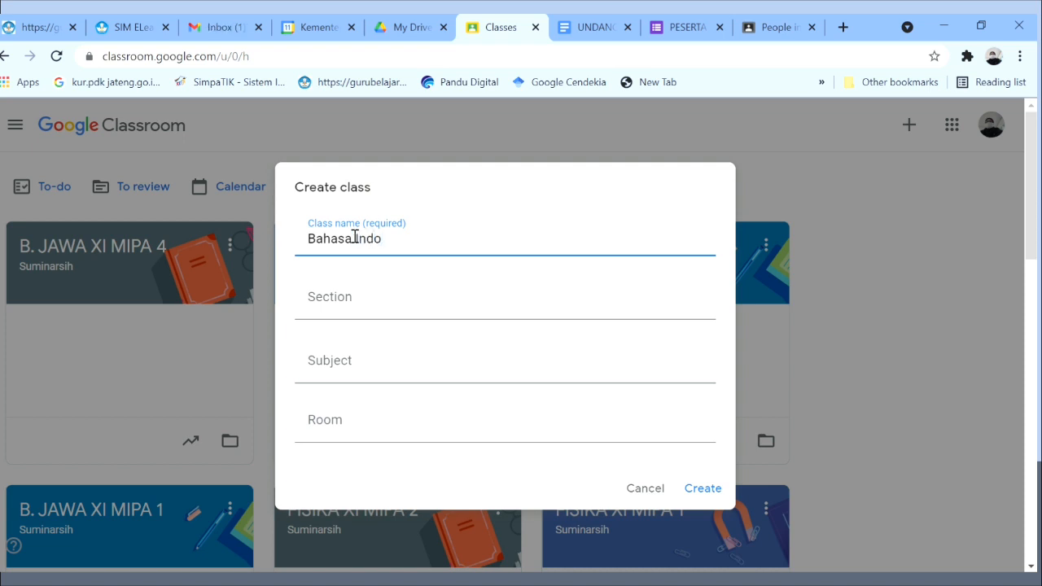
pyautogui.write('nesia')
pyautogui.click(332, 312)
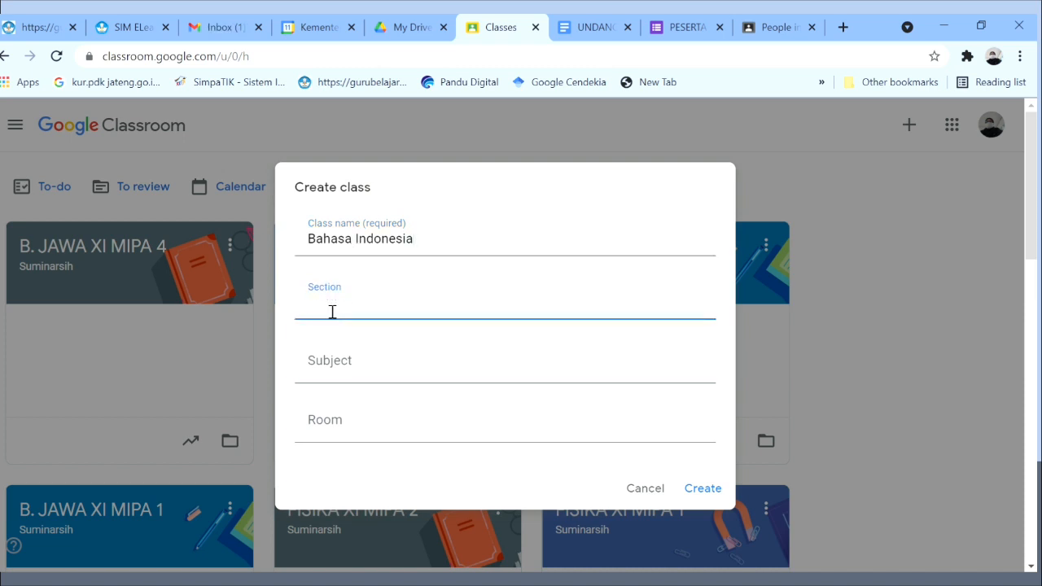
pyautogui.click(330, 368)
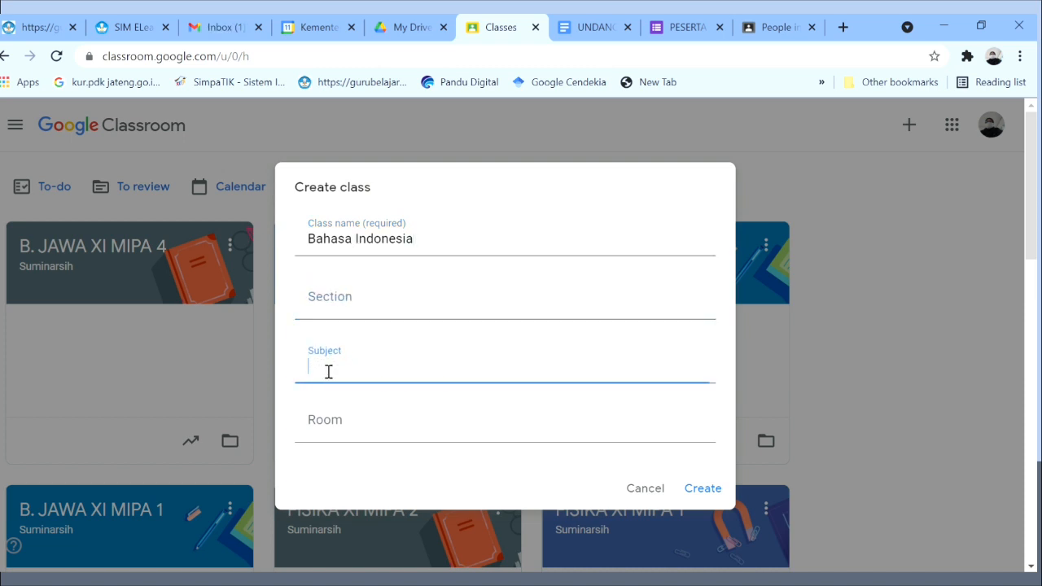
pyautogui.click(315, 432)
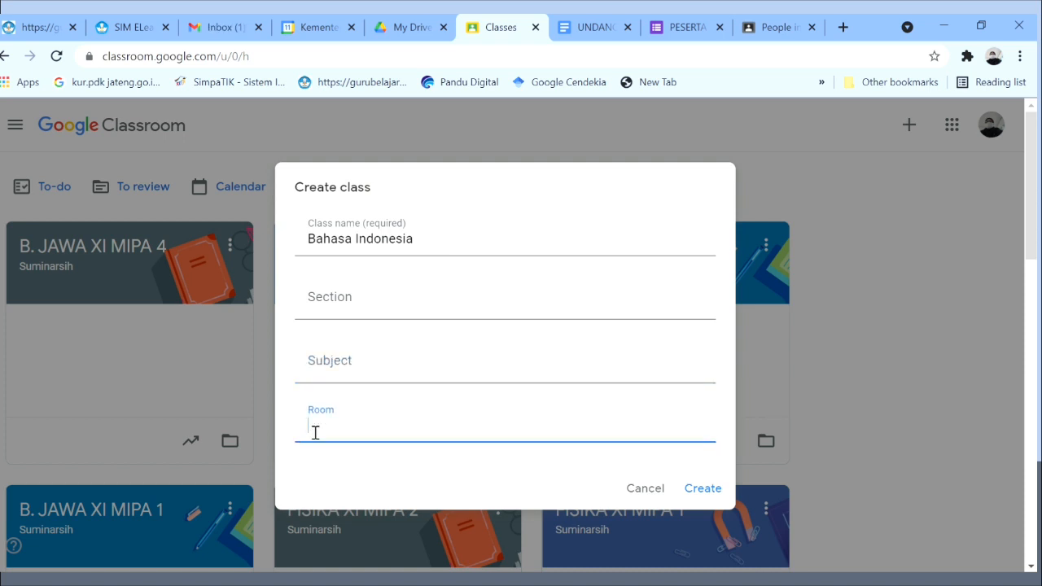
pyautogui.click(331, 310)
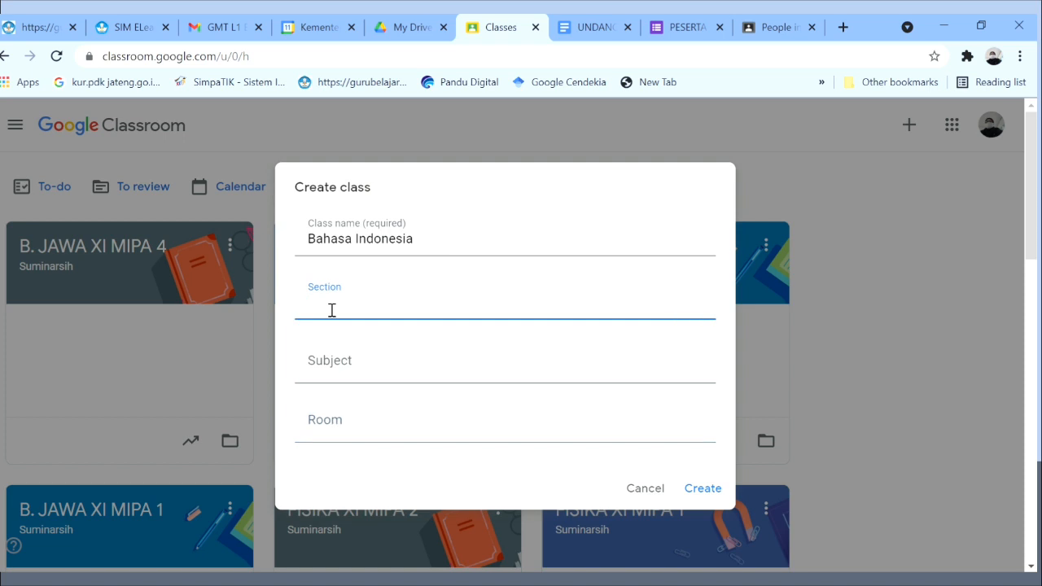
pyautogui.write('XI MIPA 1')
# Create the Bahasa Indonesia class, then enlarge and select its class code before closing it.
pyautogui.click(713, 495)
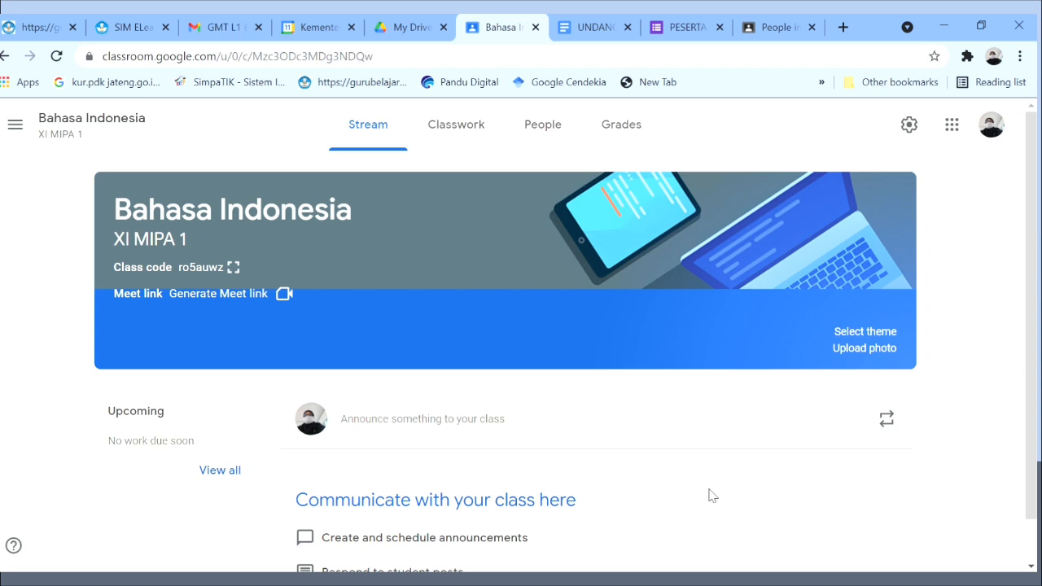
pyautogui.click(233, 269)
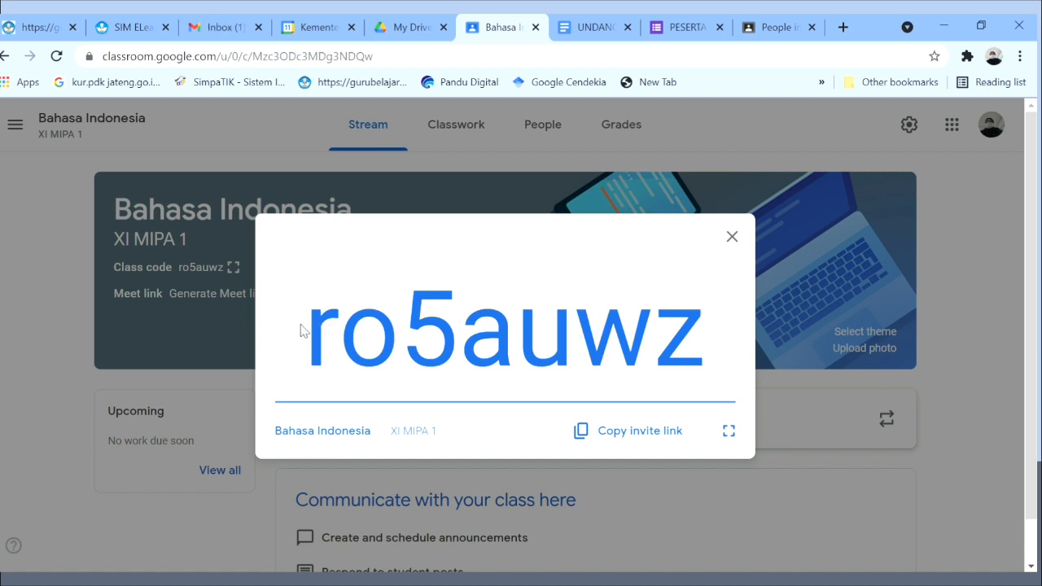
pyautogui.moveTo(306, 330); pyautogui.dragTo(753, 326)
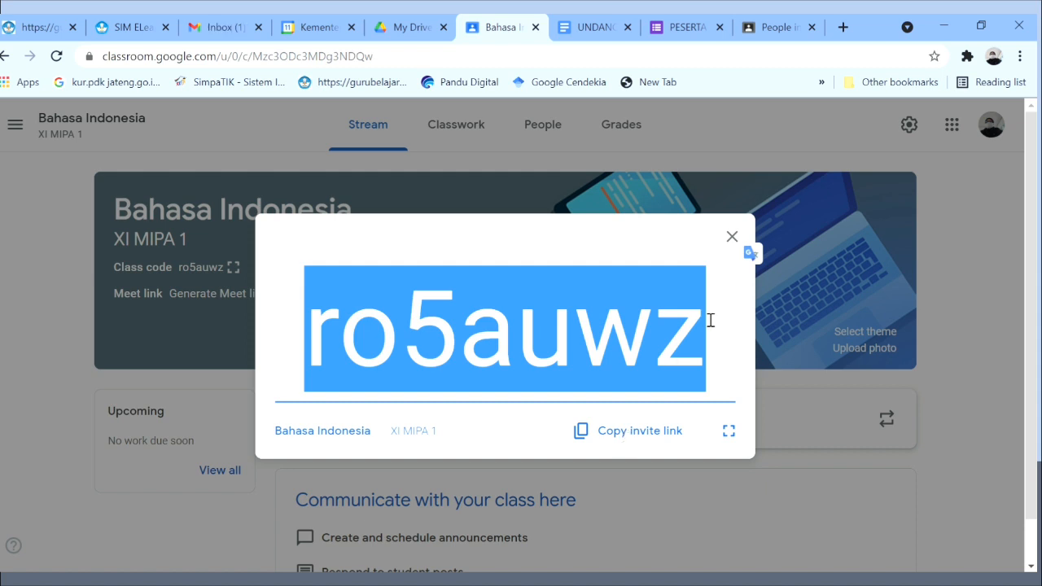
pyautogui.click(732, 235)
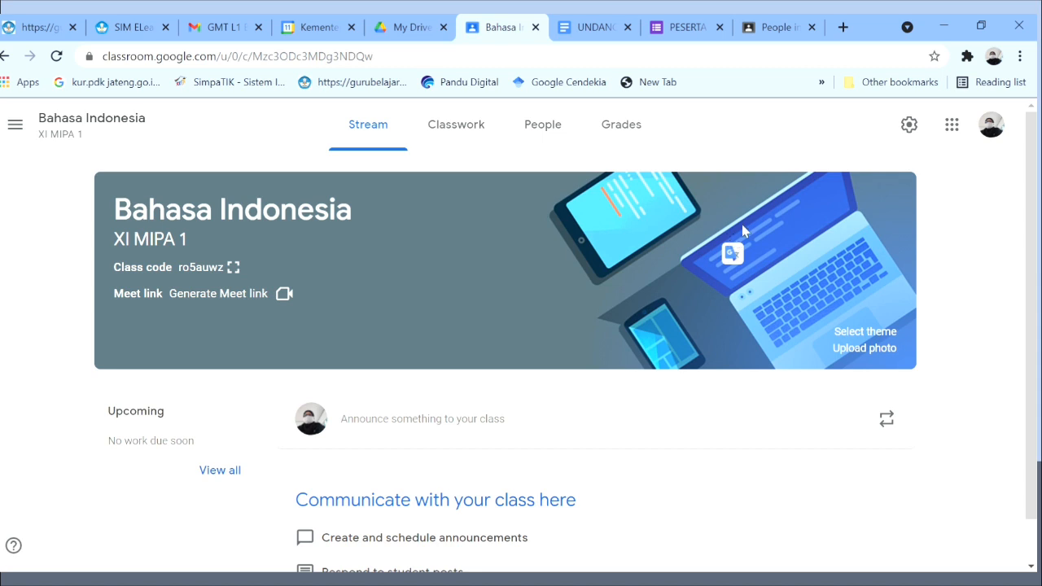
pyautogui.moveTo(1032, 234); pyautogui.dragTo(1033, 274)
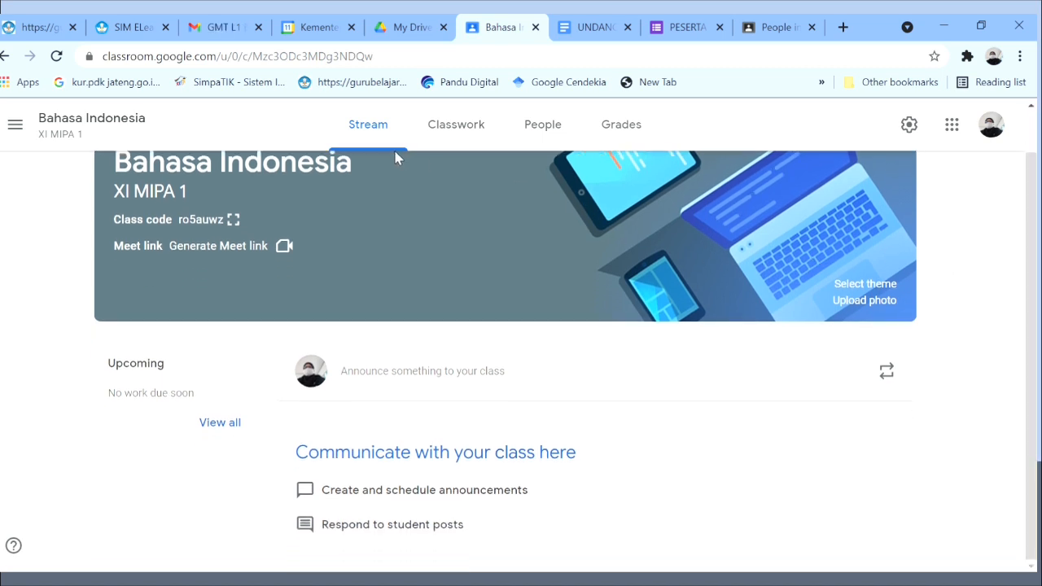
# Write an announcement: 'Assalamu'alaikum.. Selamat Pagi ...' and 'Hari ini kita akan belajar tentang "Kosa Kata"'.
pyautogui.click(362, 375)
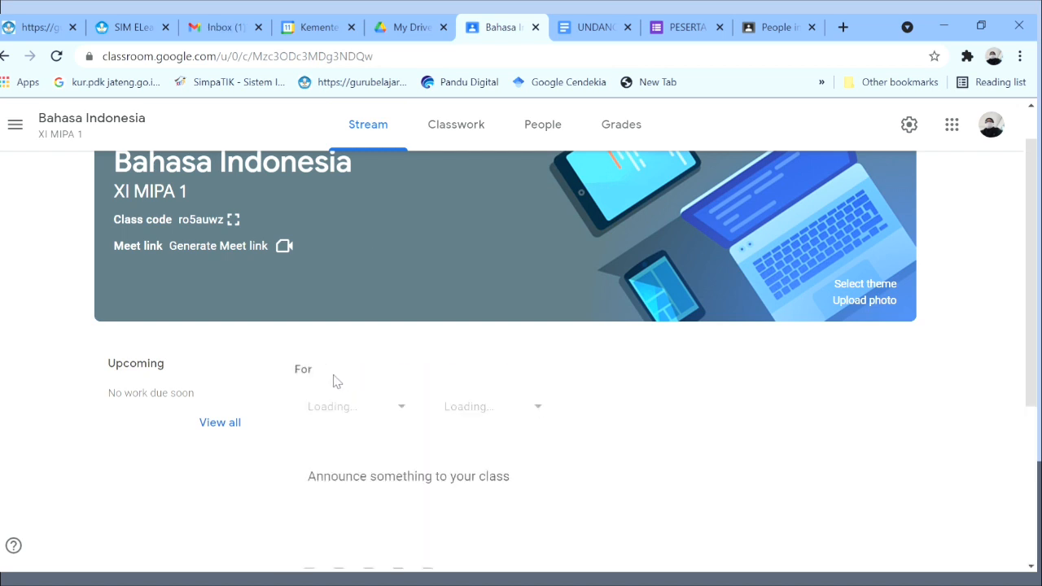
pyautogui.write('A')
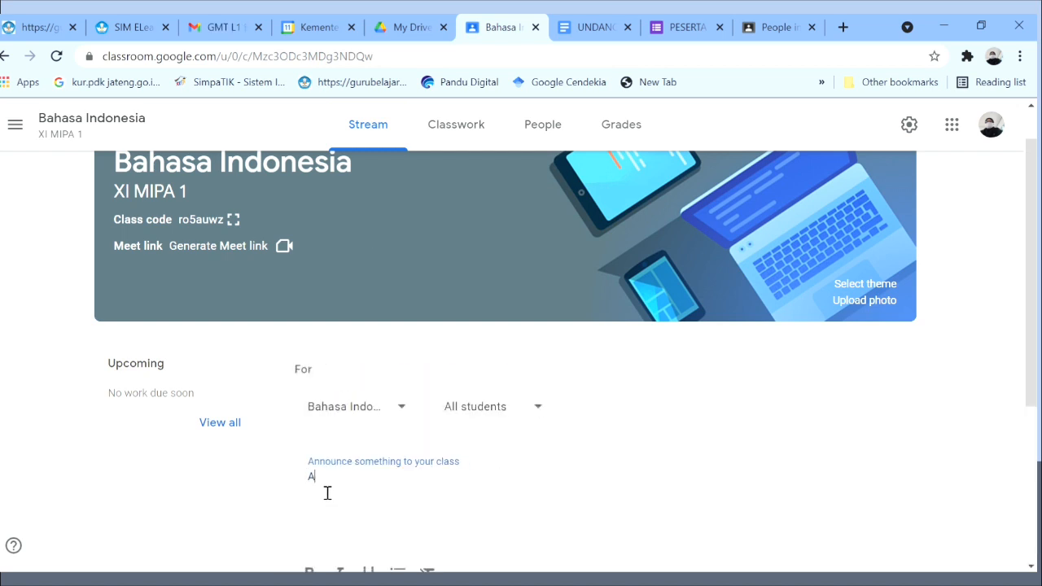
pyautogui.write('s')
pyautogui.write('salamu')
pyautogui.write("'alaikum")
pyautogui.write('.. ')
pyautogui.write('Selamat Pag')
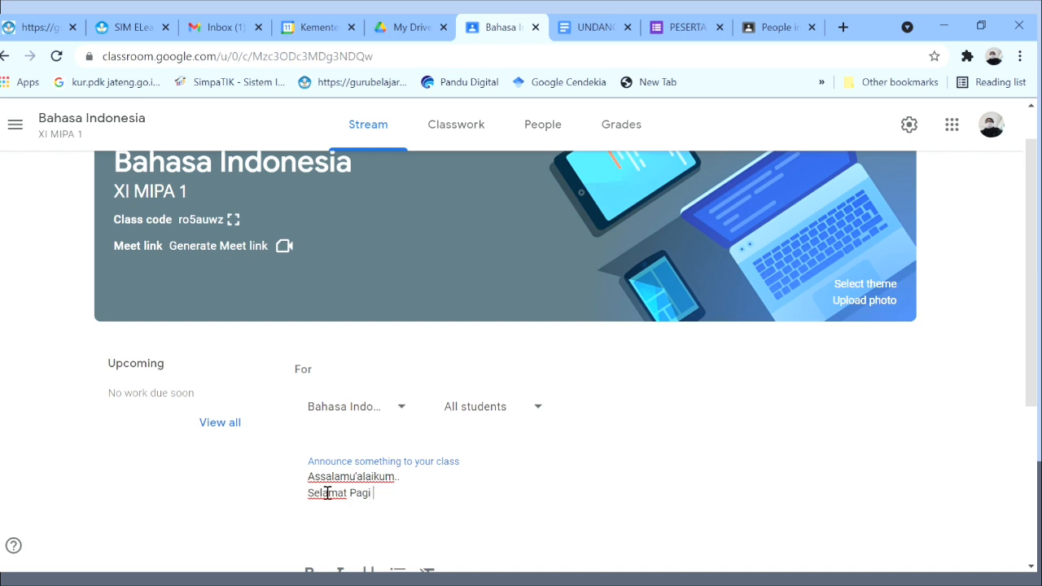
pyautogui.write('i ...')
pyautogui.press('Return')
pyautogui.write('Hari ini kita')
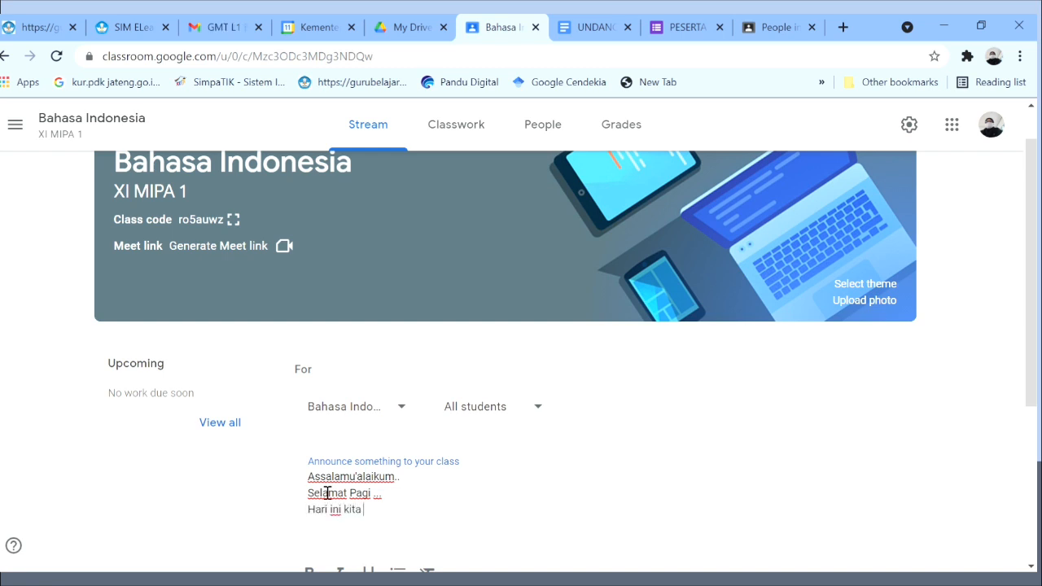
pyautogui.write(' akan belaj')
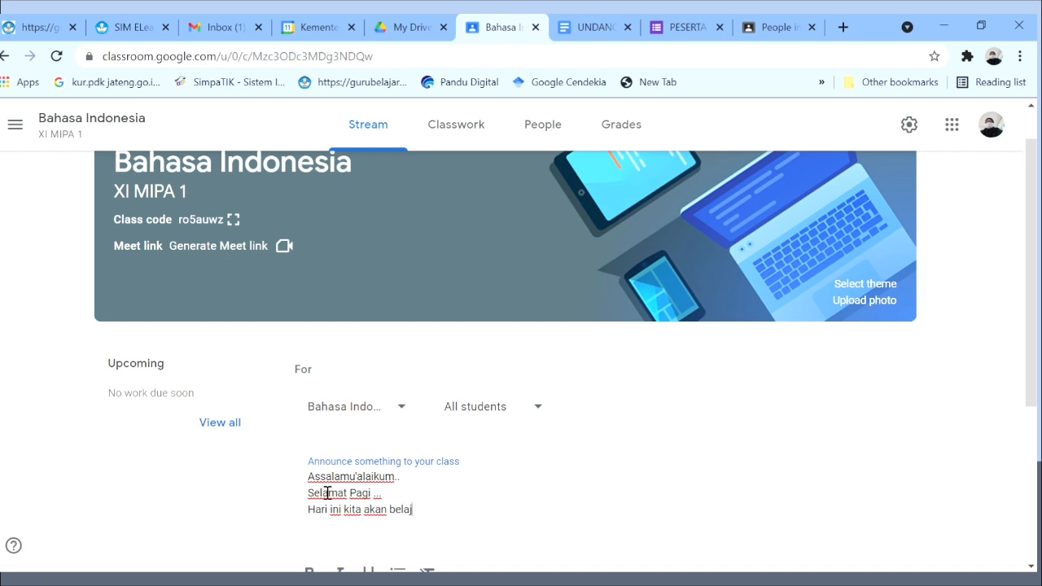
pyautogui.write('ar tentang "Kosa')
pyautogui.write('Kata')
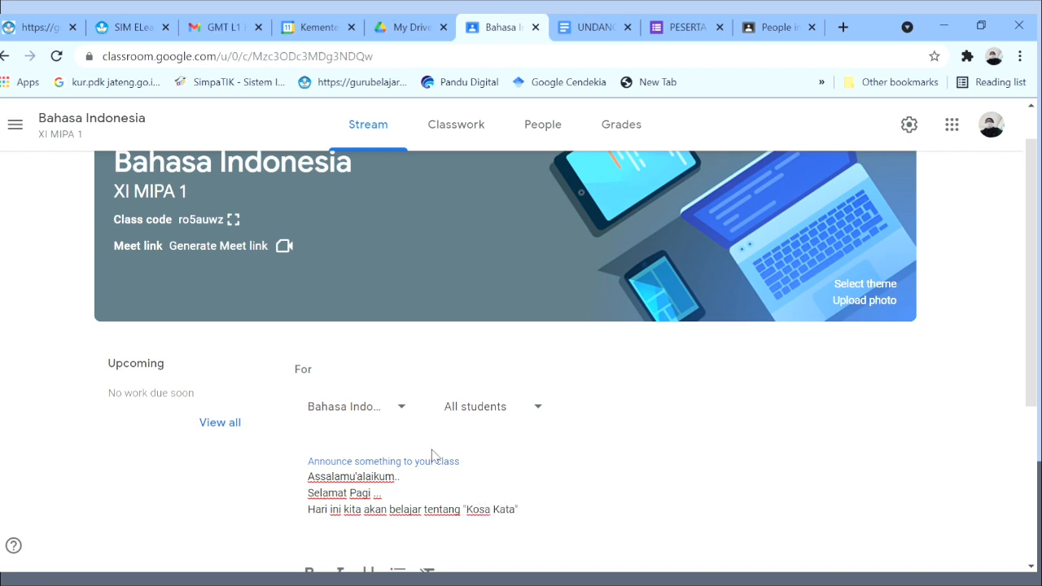
pyautogui.moveTo(1032, 352); pyautogui.dragTo(1032, 448)
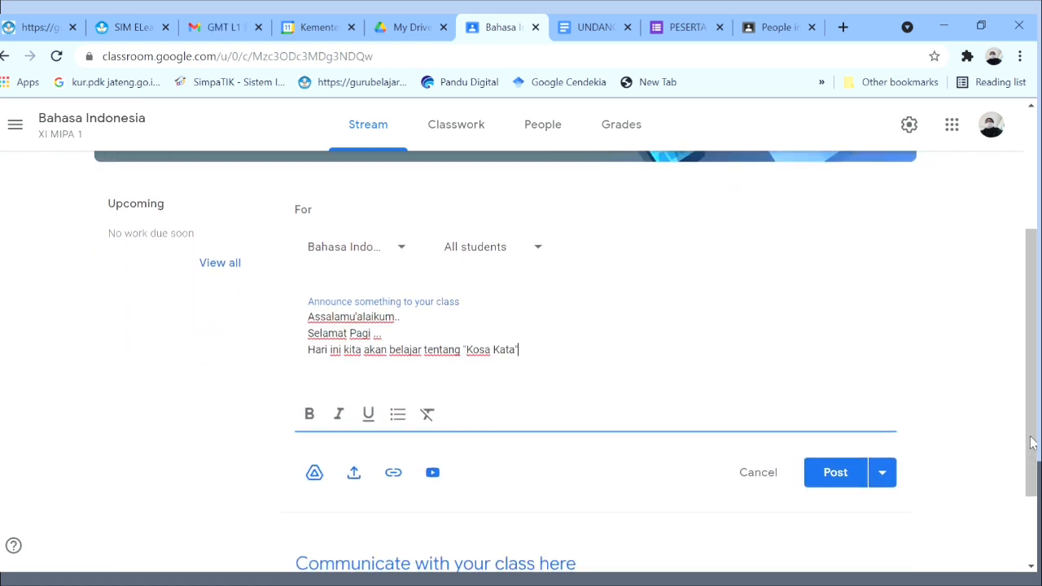
# Attach the Google Drive document 'Flyer Pelatihan' to the announcement.
pyautogui.click(318, 472)
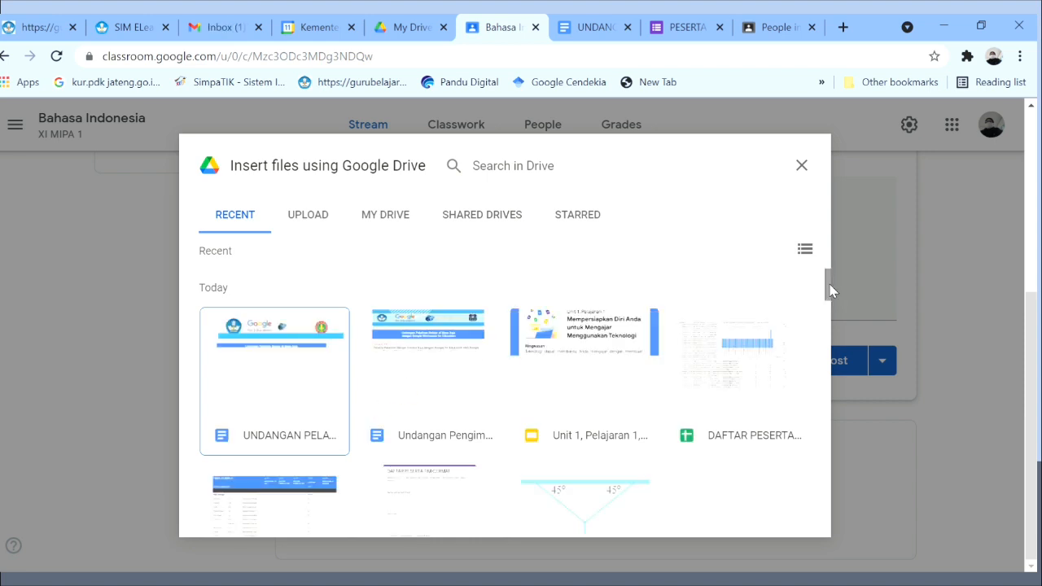
pyautogui.moveTo(829, 286); pyautogui.dragTo(831, 351)
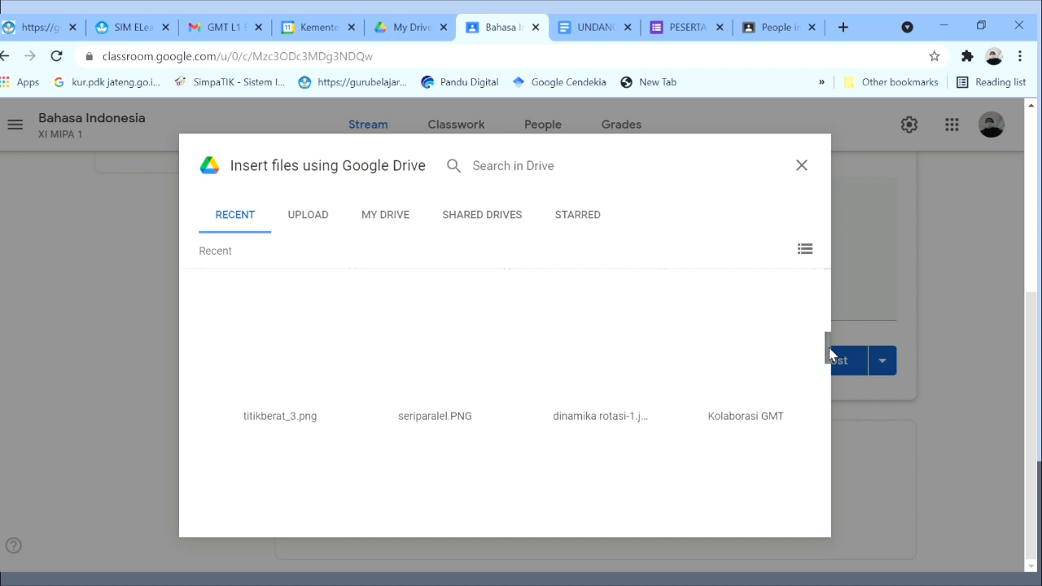
pyautogui.moveTo(831, 352); pyautogui.dragTo(826, 468)
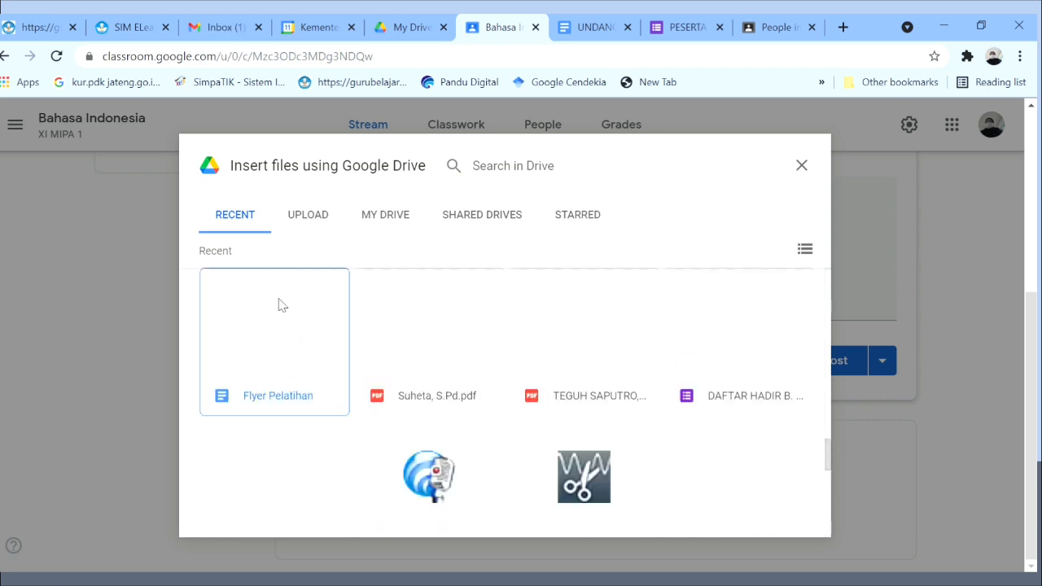
pyautogui.click(280, 303)
pyautogui.click(787, 519)
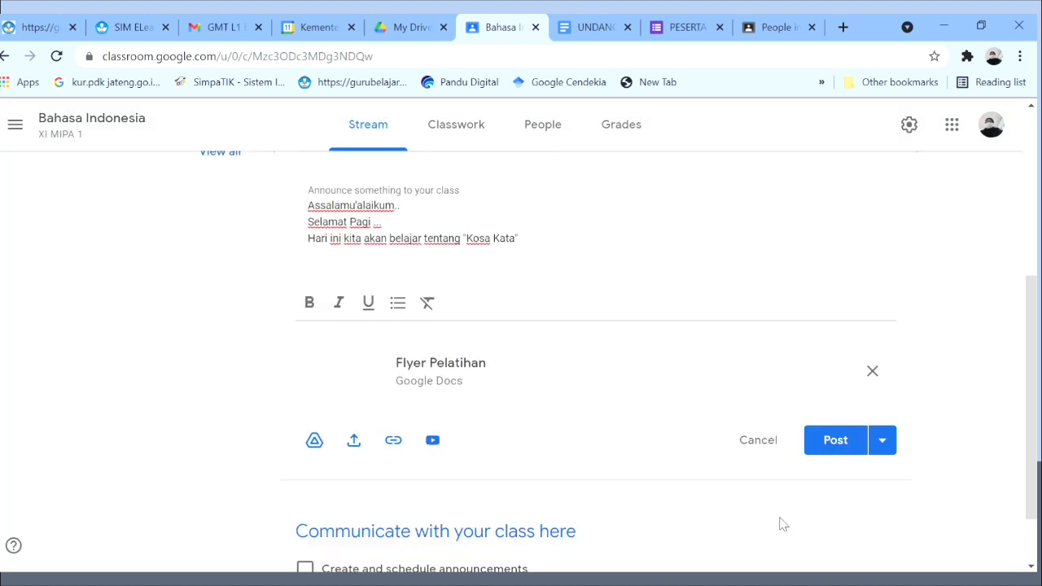
# Try adding a file from the computer, then close the file insertion window.
pyautogui.click(354, 442)
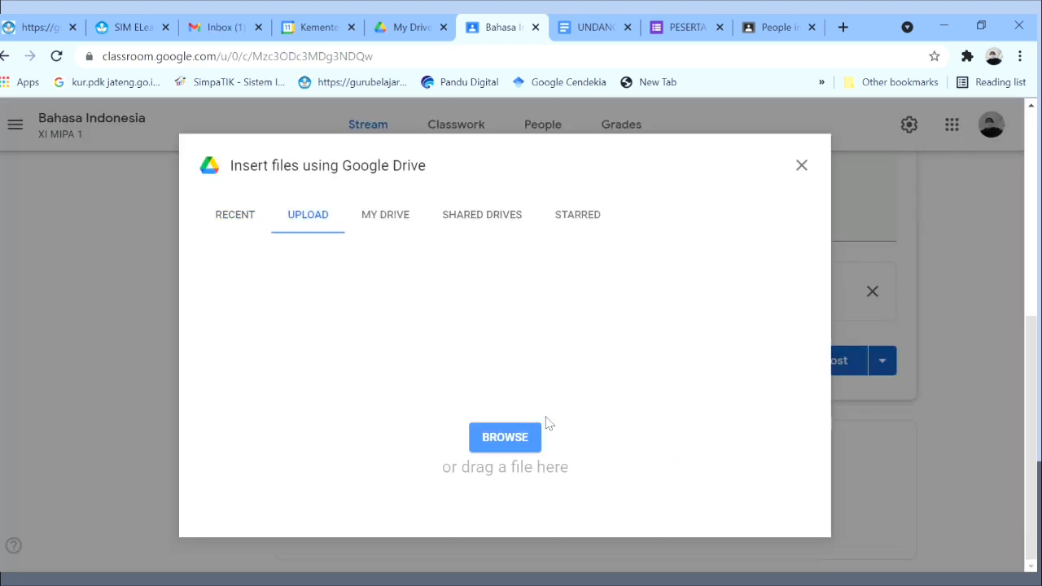
pyautogui.click(506, 441)
pyautogui.click(801, 165)
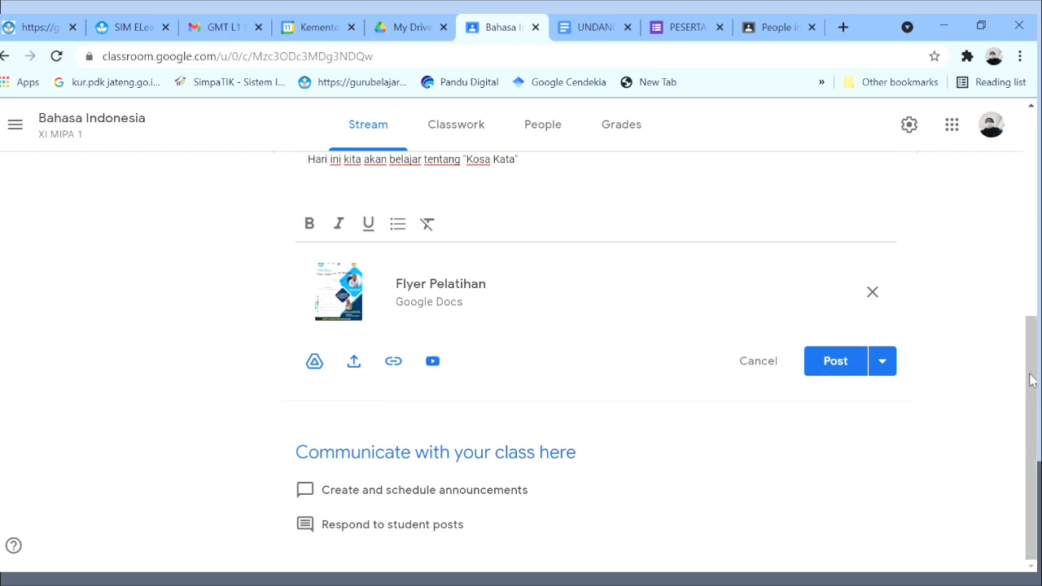
pyautogui.moveTo(1030, 381); pyautogui.dragTo(1030, 262)
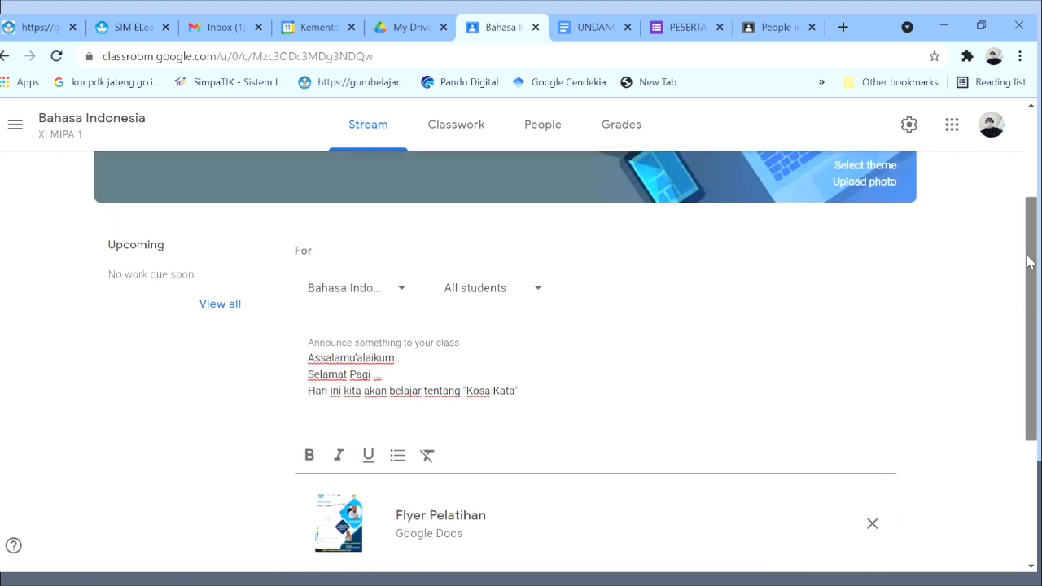
# Post the announcement to five classes by adding B. JAWA XI MIPA 4, 3, 2 and 1.
pyautogui.click(402, 289)
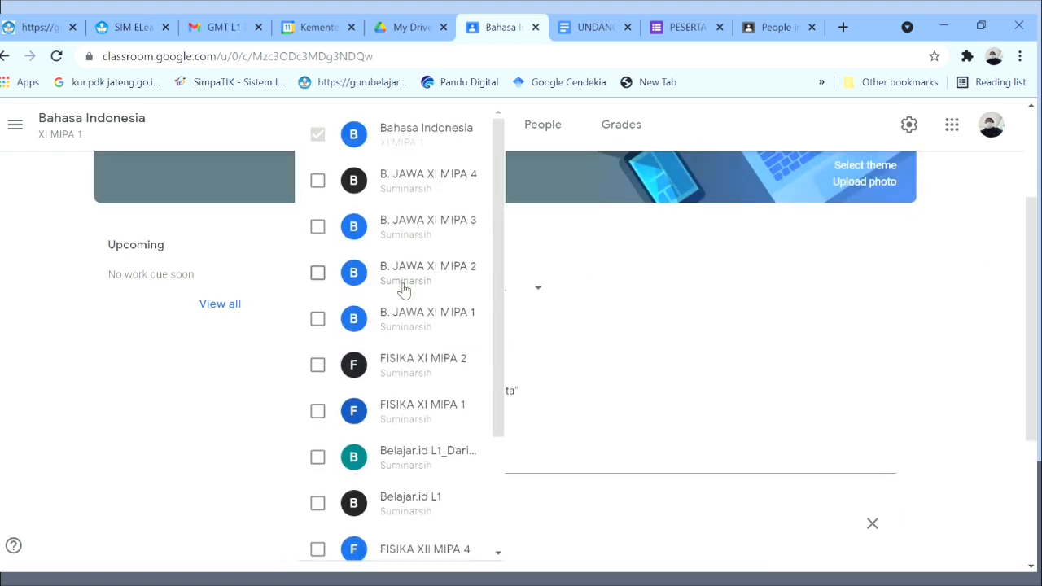
pyautogui.click(317, 180)
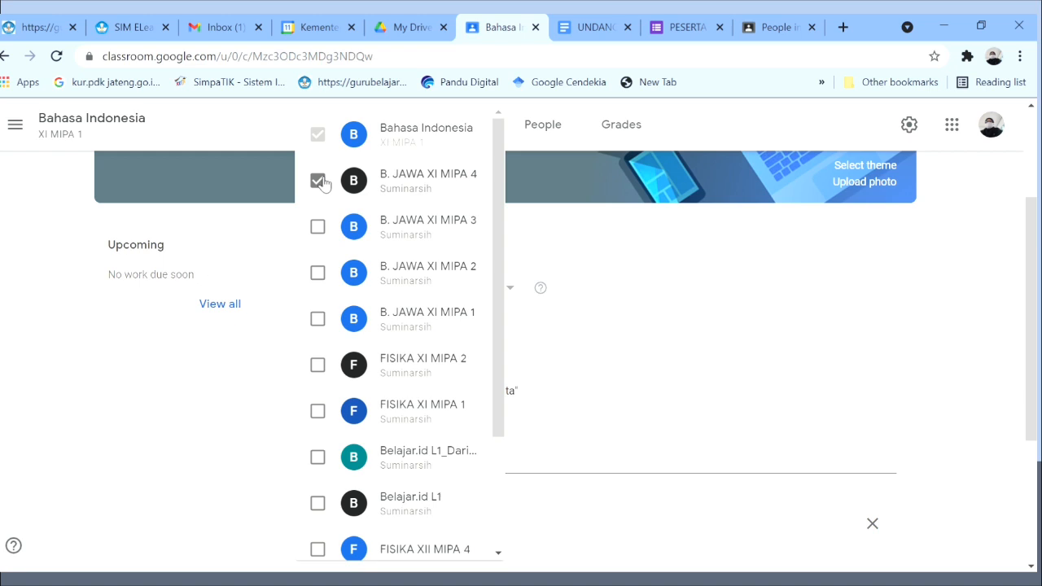
pyautogui.click(322, 230)
pyautogui.click(321, 280)
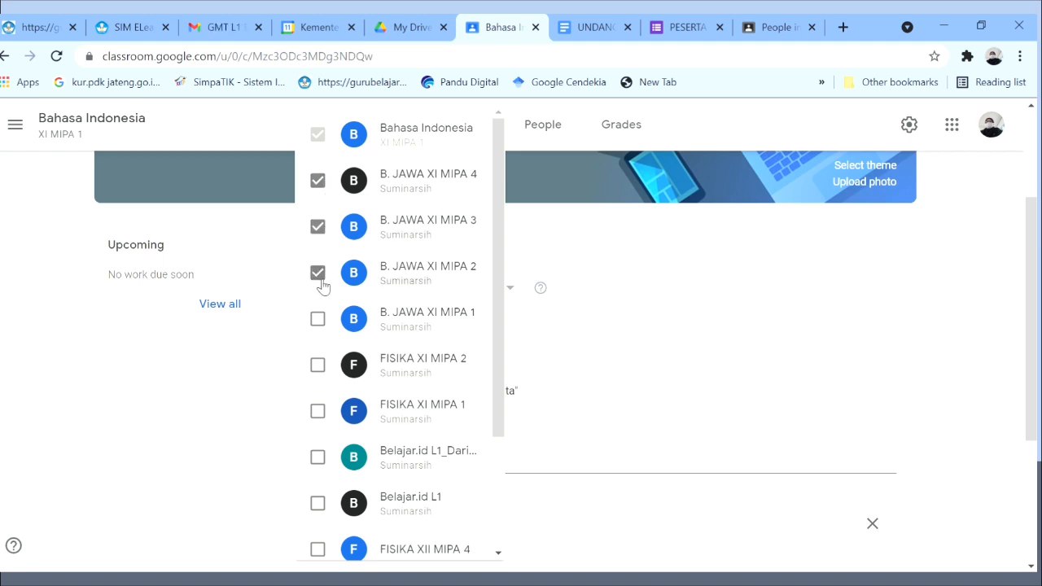
pyautogui.click(318, 318)
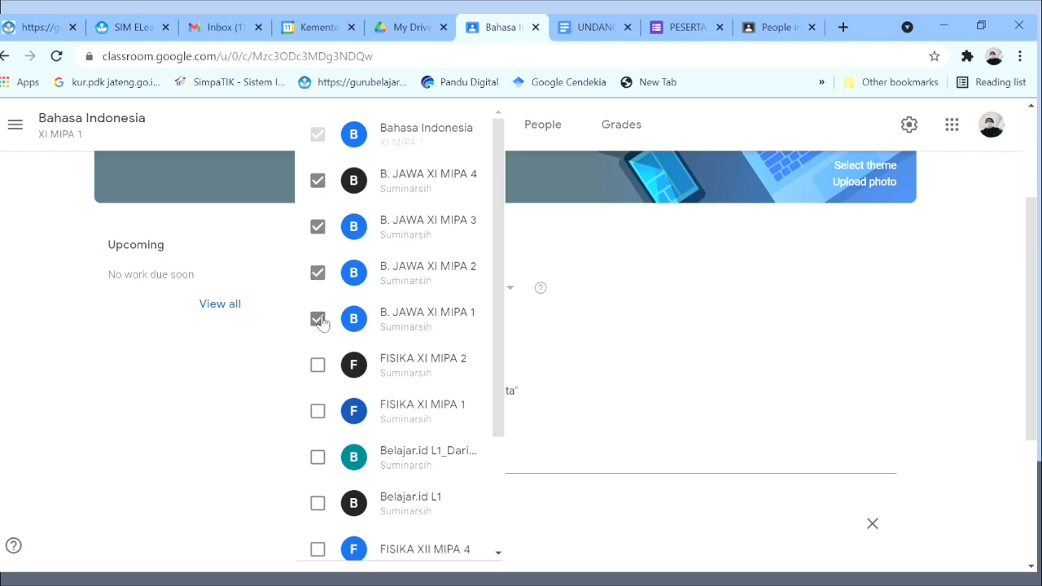
pyautogui.click(603, 252)
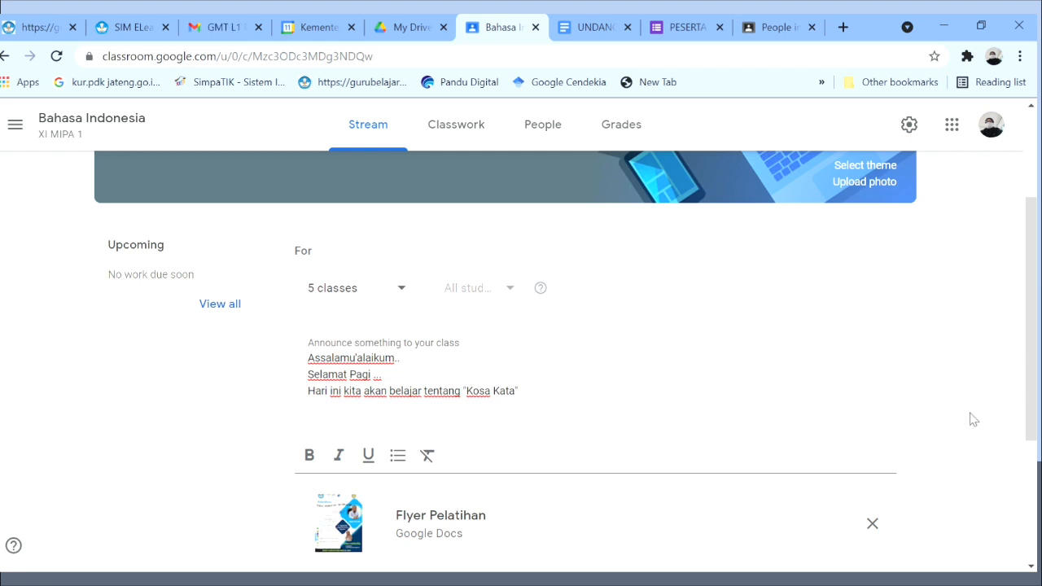
# Leave for the Classwork page and discard the unsaved announcement draft.
pyautogui.moveTo(1032, 368); pyautogui.dragTo(1034, 409)
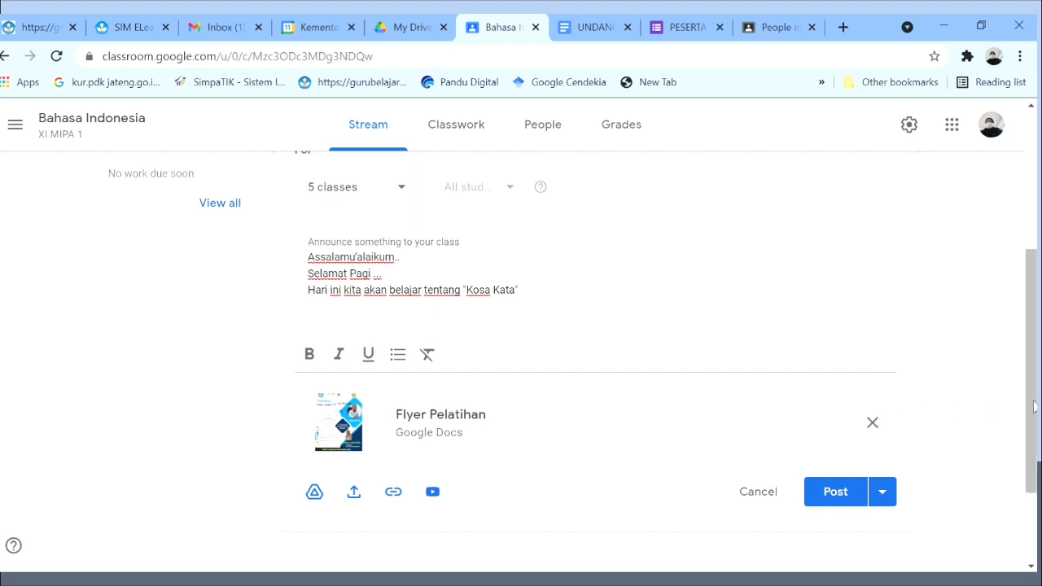
pyautogui.moveTo(1034, 408); pyautogui.dragTo(1034, 308)
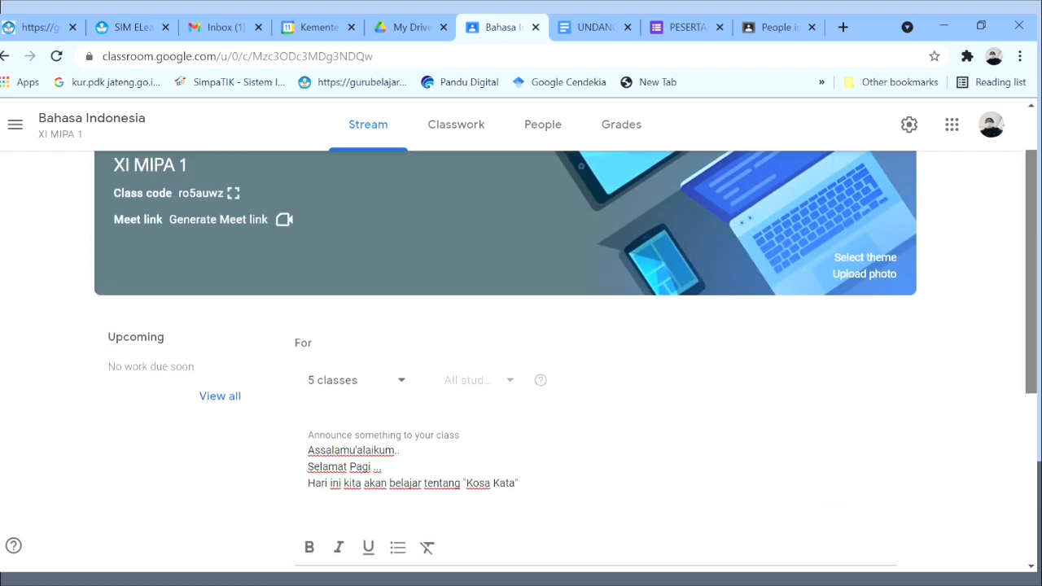
pyautogui.click(464, 130)
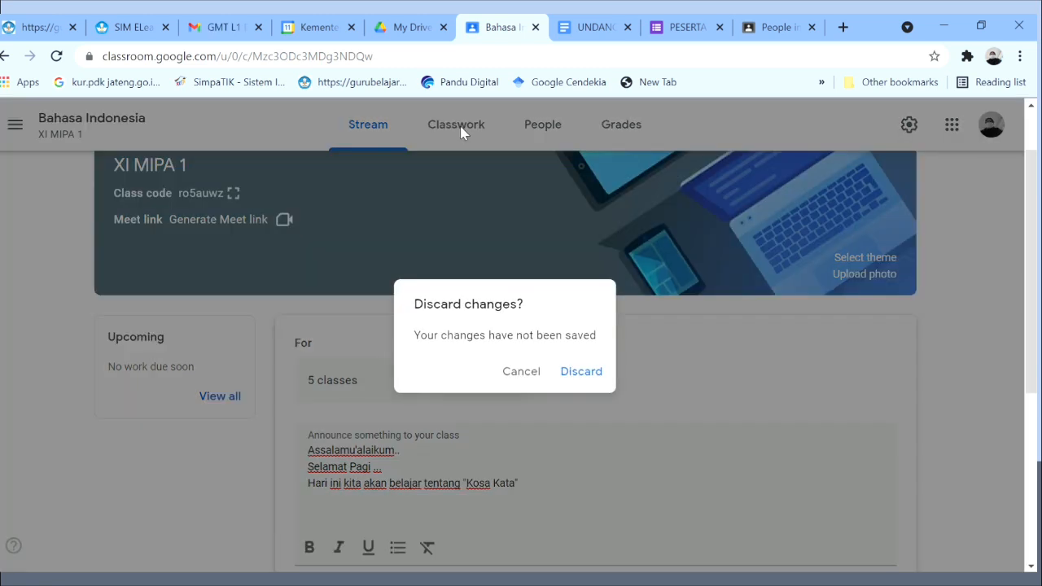
pyautogui.click(519, 378)
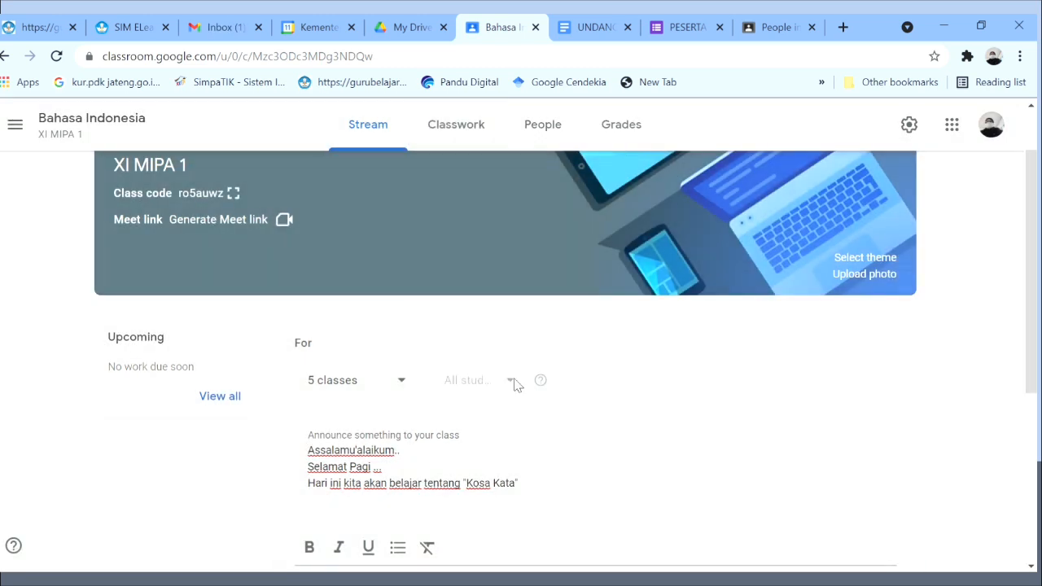
pyautogui.click(461, 143)
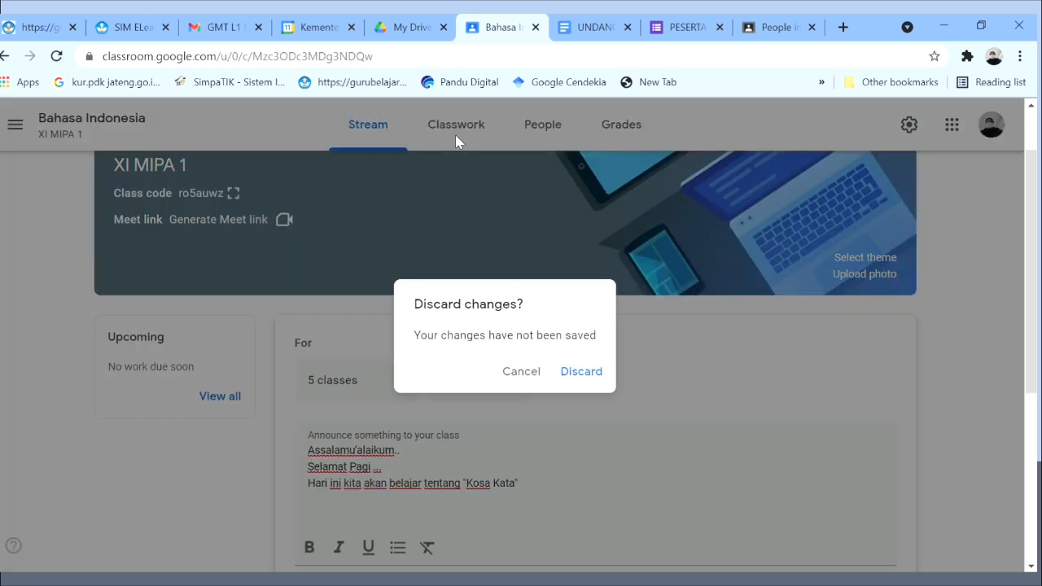
pyautogui.click(586, 372)
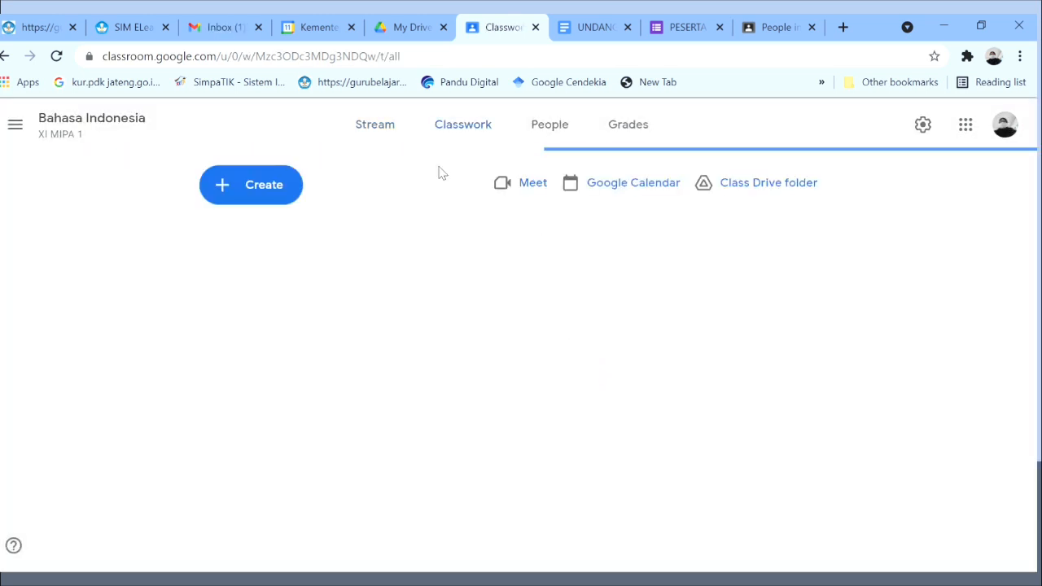
# Create an assignment titled 'Materi BAB I' instructing students to study, discuss and write in the comments.
pyautogui.click(233, 186)
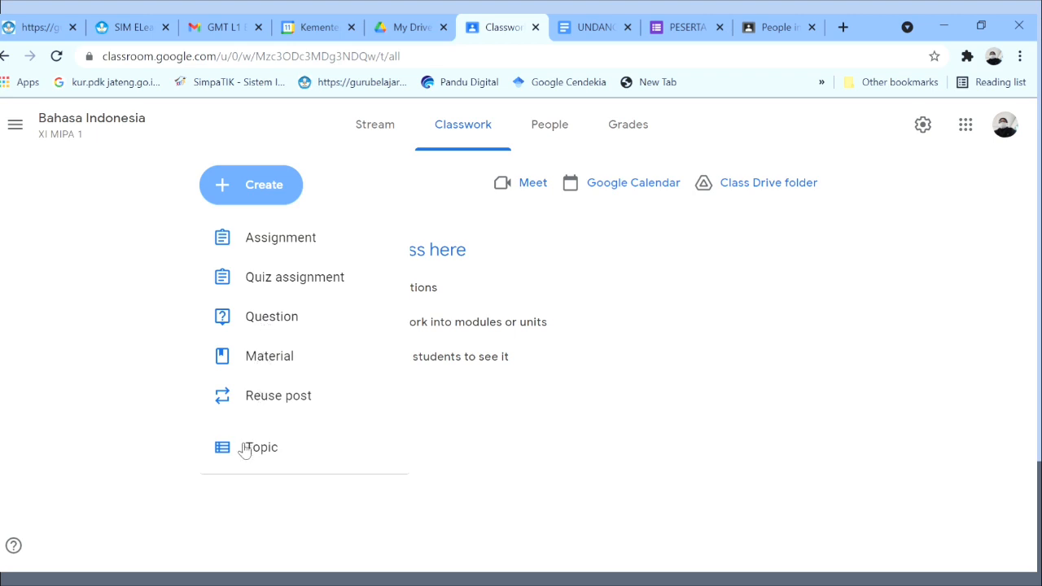
pyautogui.click(286, 237)
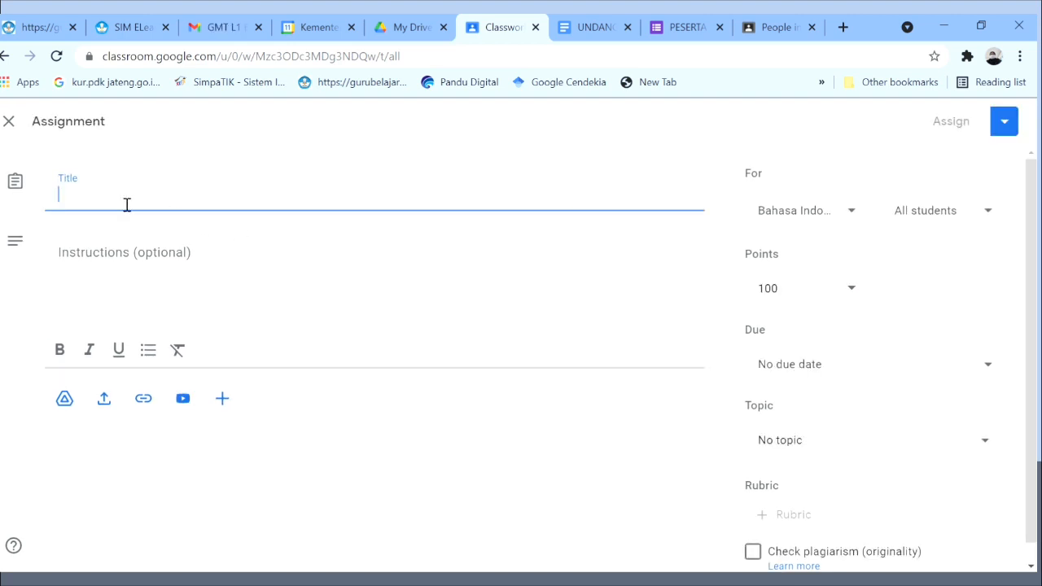
pyautogui.write('Mater')
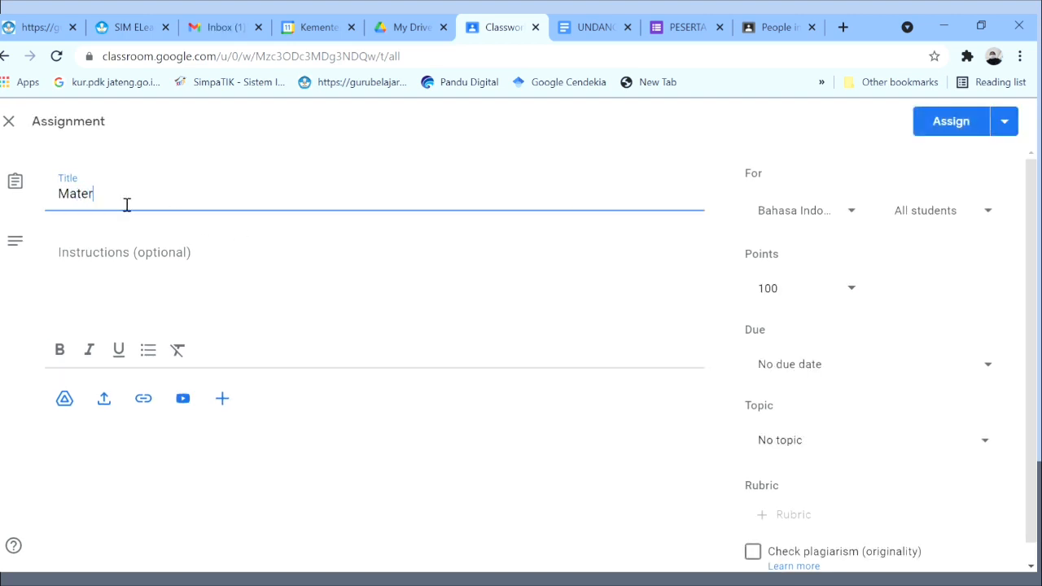
pyautogui.write('i BAB I')
pyautogui.click(90, 268)
pyautogui.write('Pe')
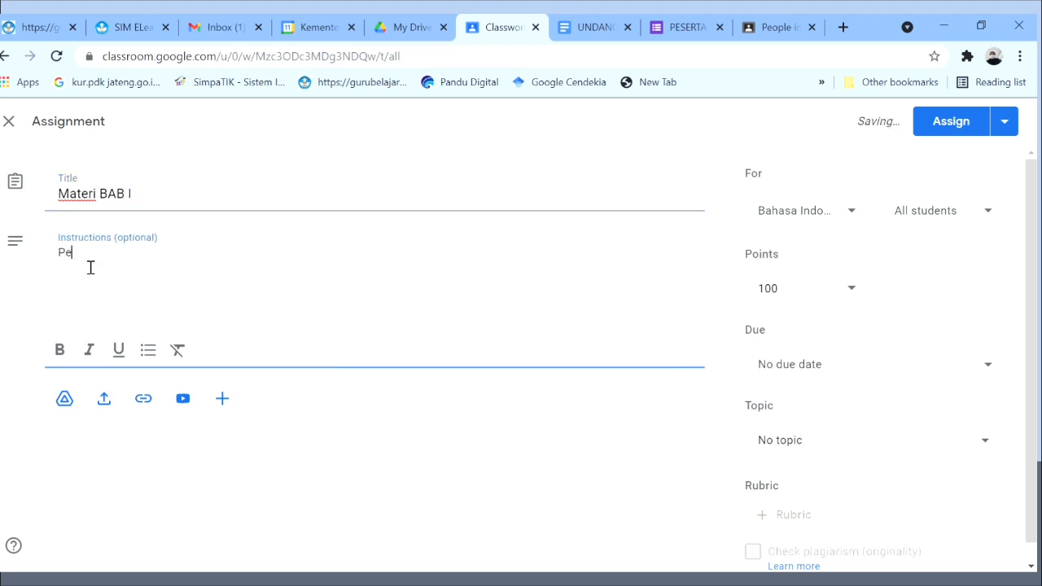
pyautogui.write('lajari ')
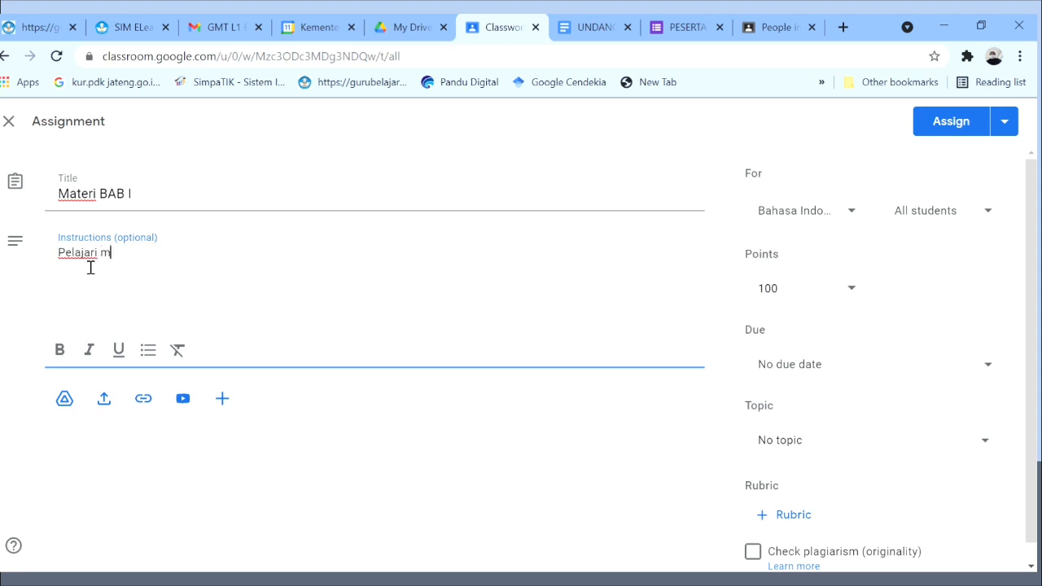
pyautogui.write('materu')
pyautogui.write(' berikut')
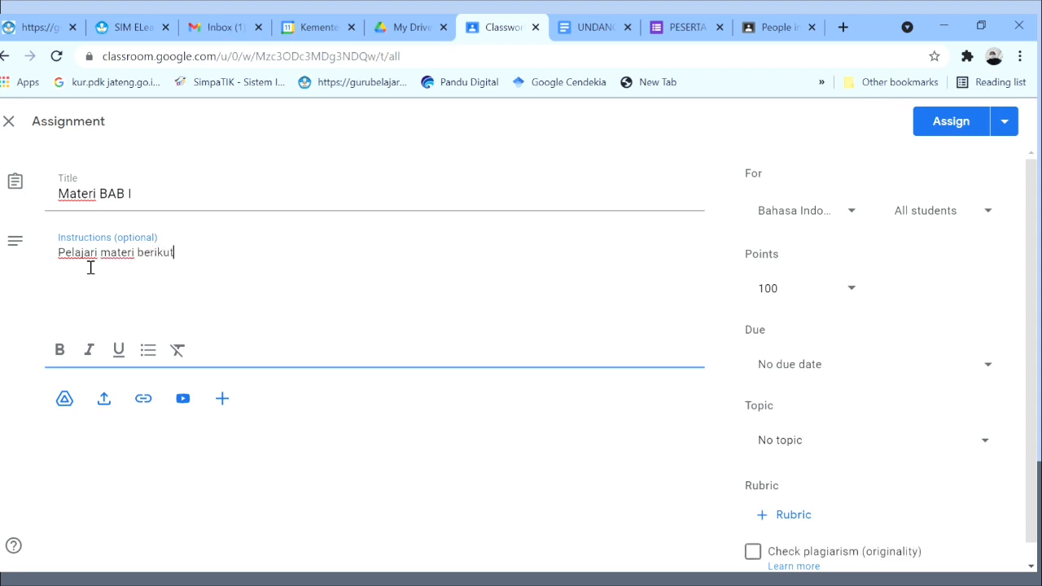
pyautogui.write(', sal')
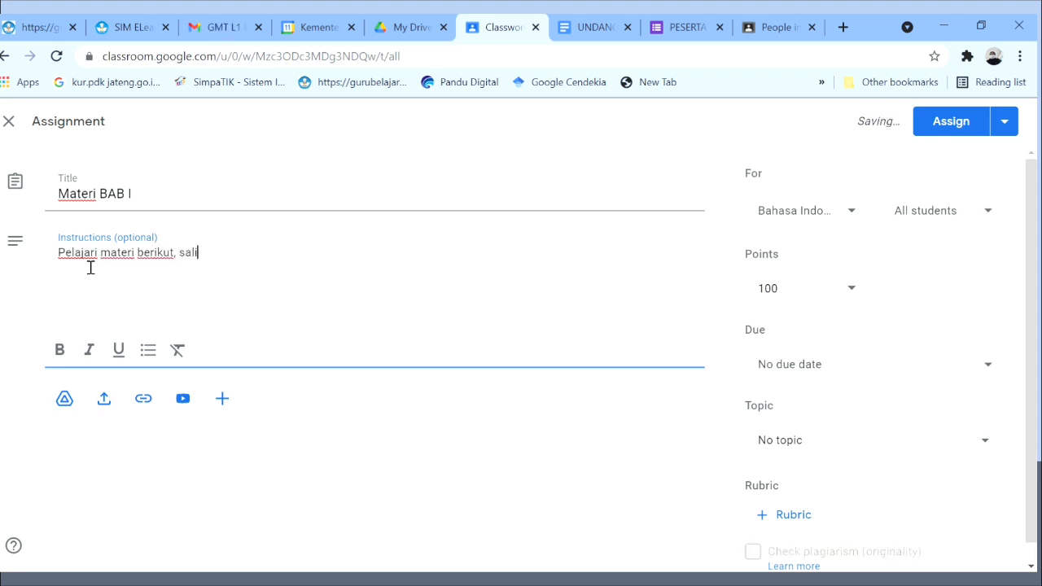
pyautogui.press('BackSpace')
pyautogui.press('BackSpace')
pyautogui.press('BackSpace')
pyautogui.write('diskusikan dan')
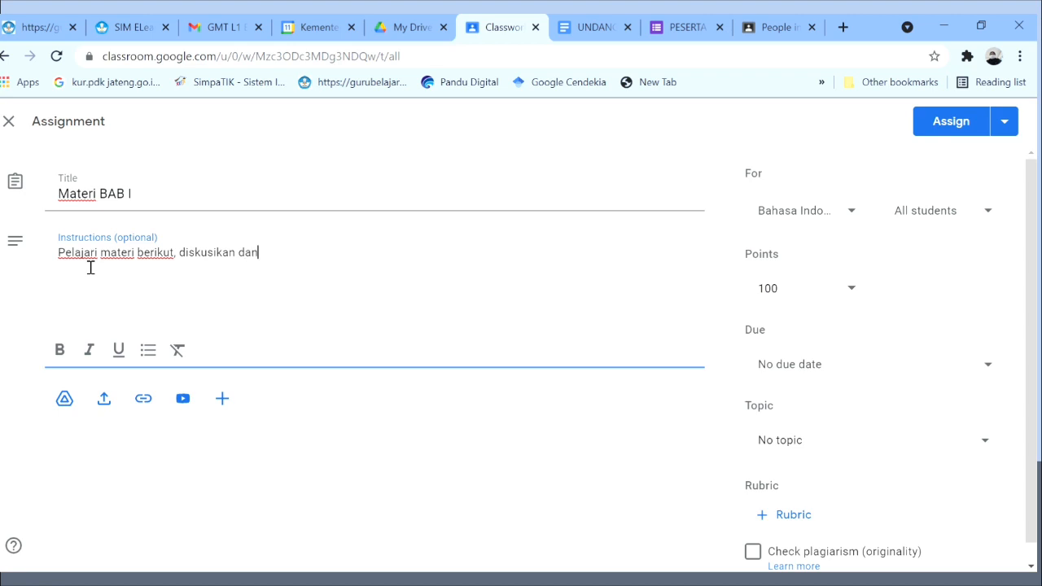
pyautogui.write(' tulis ')
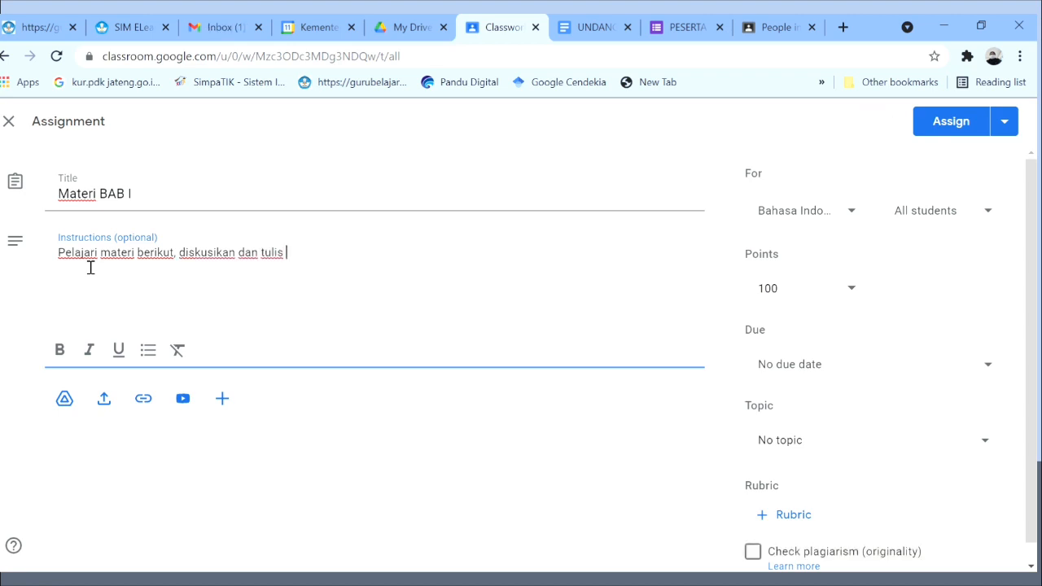
pyautogui.write('dalam kolo')
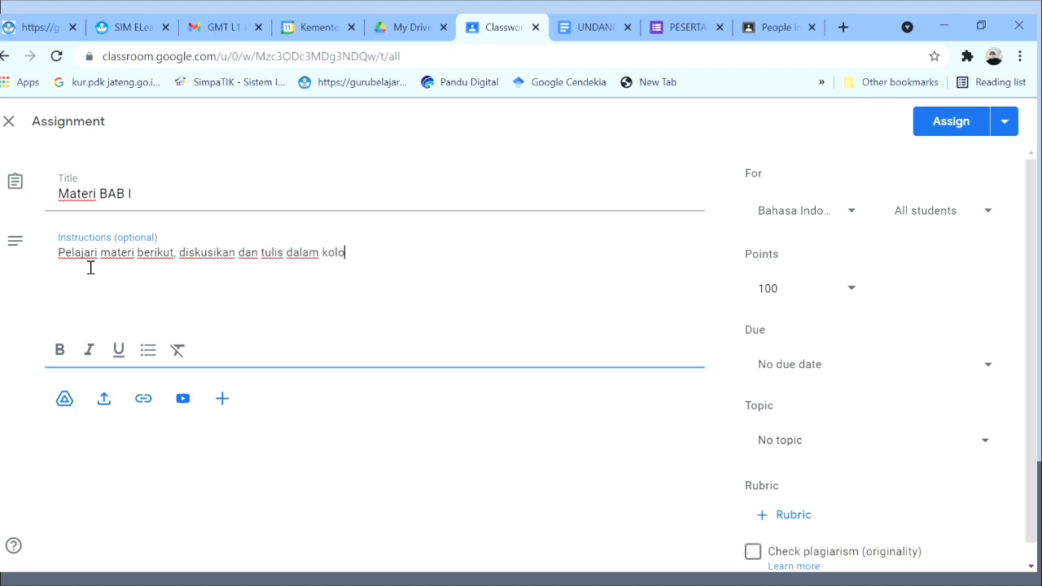
pyautogui.write('m komentar')
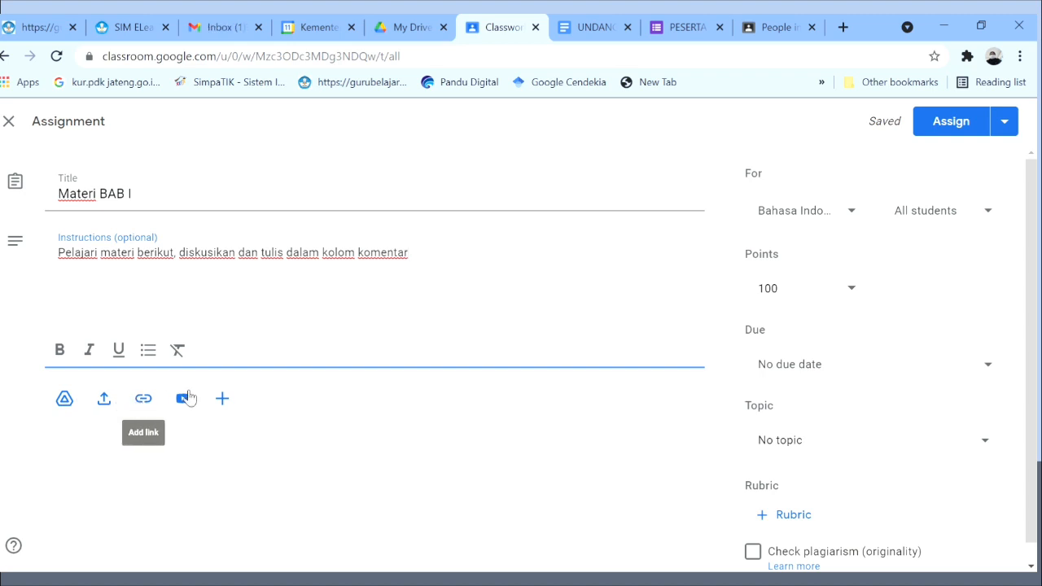
pyautogui.click(224, 399)
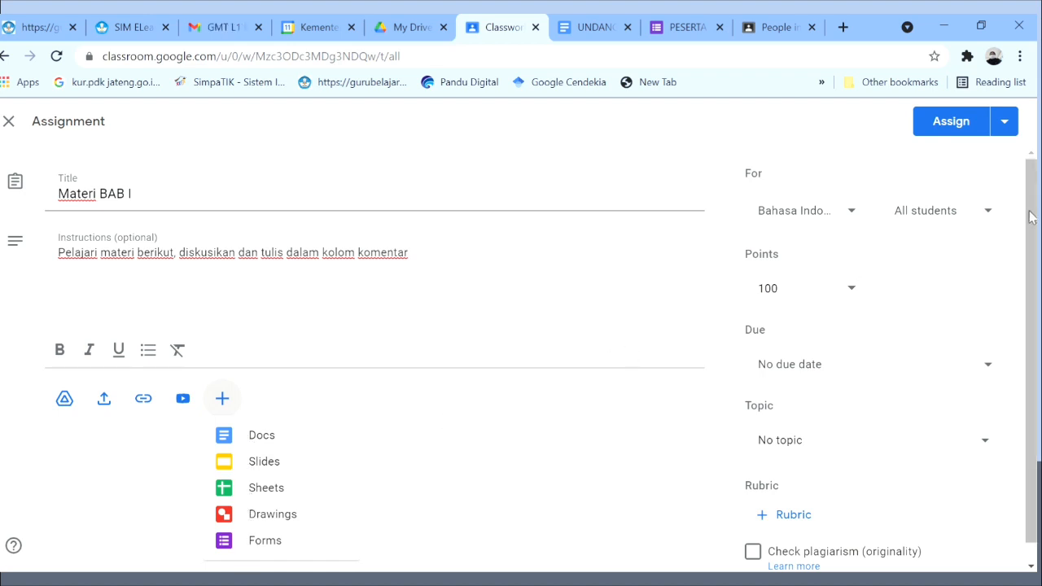
pyautogui.scroll(-2, 1030, 232)
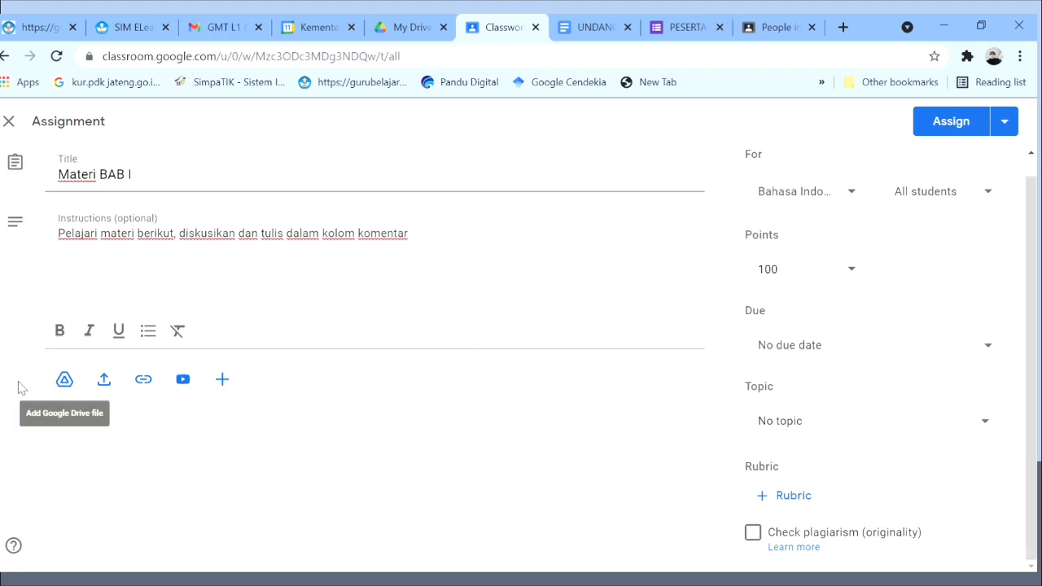
# Start uploading cover (2).PNG from the computer, then cancel and close the upload window.
pyautogui.click(105, 381)
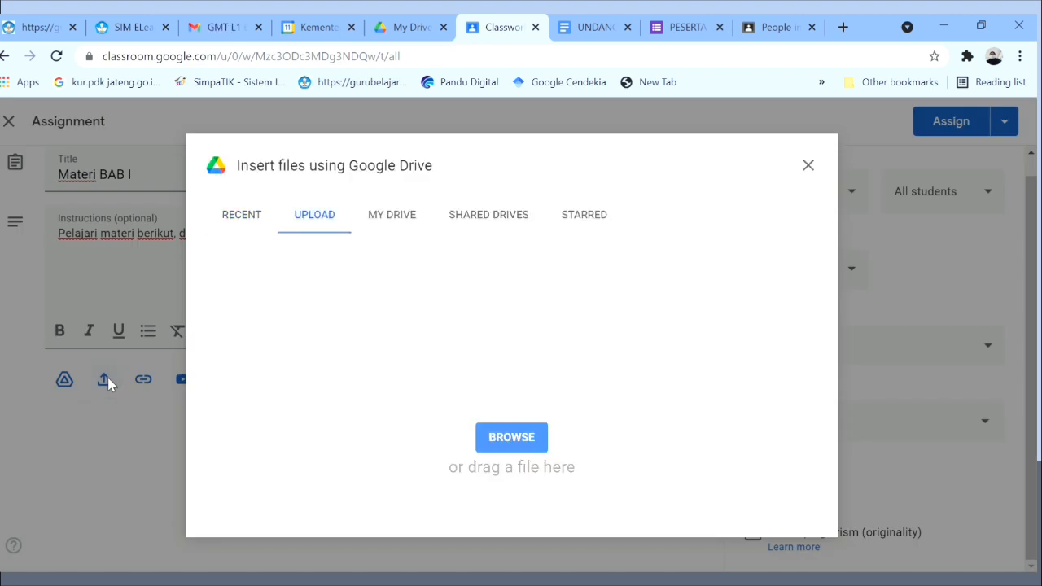
pyautogui.click(525, 441)
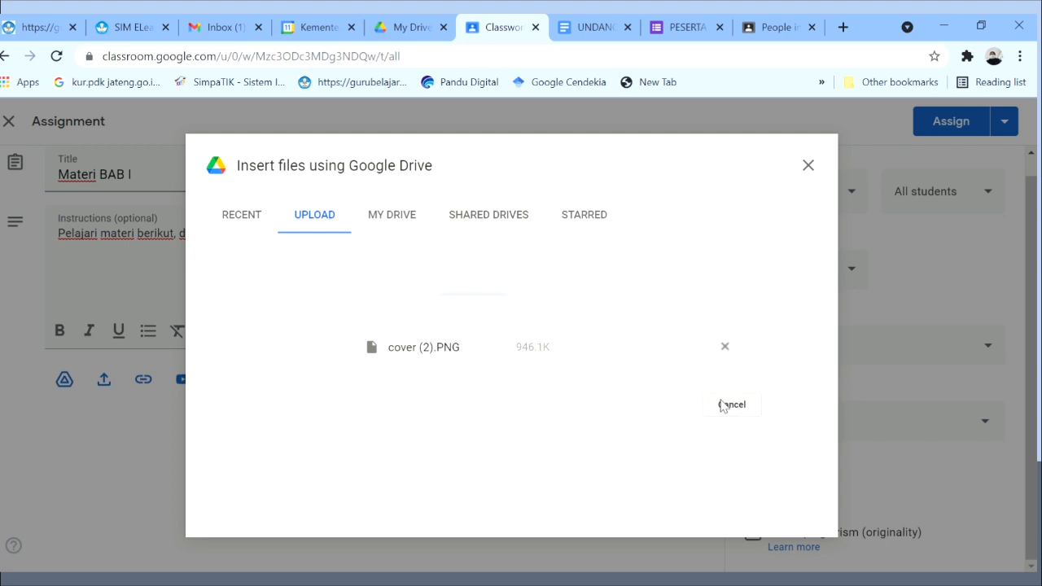
pyautogui.click(721, 406)
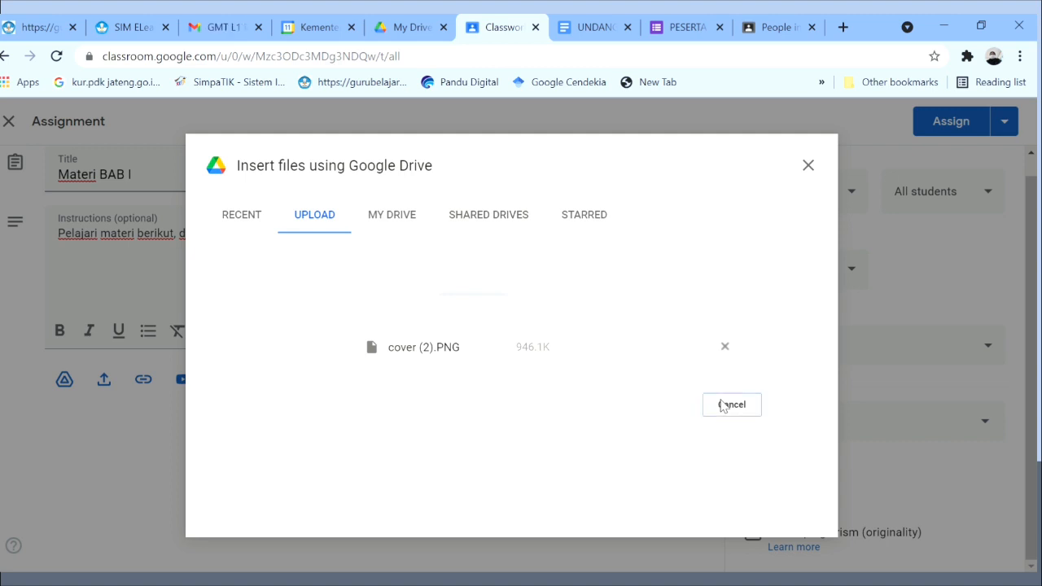
pyautogui.click(809, 166)
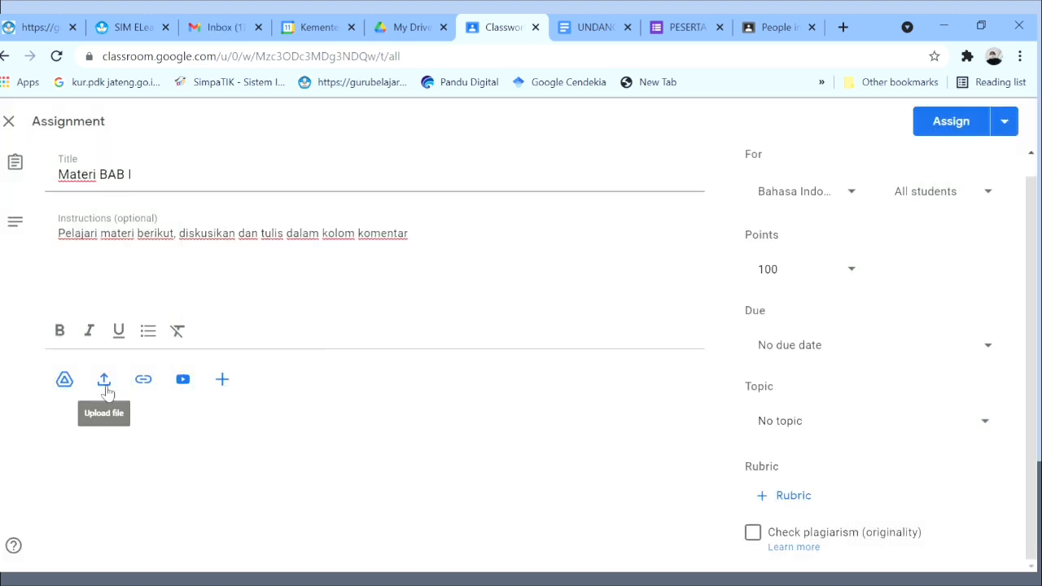
# Attach the Drive document 'UNDANGAN PELATIHAN GWE PGRI' to the assignment.
pyautogui.click(64, 380)
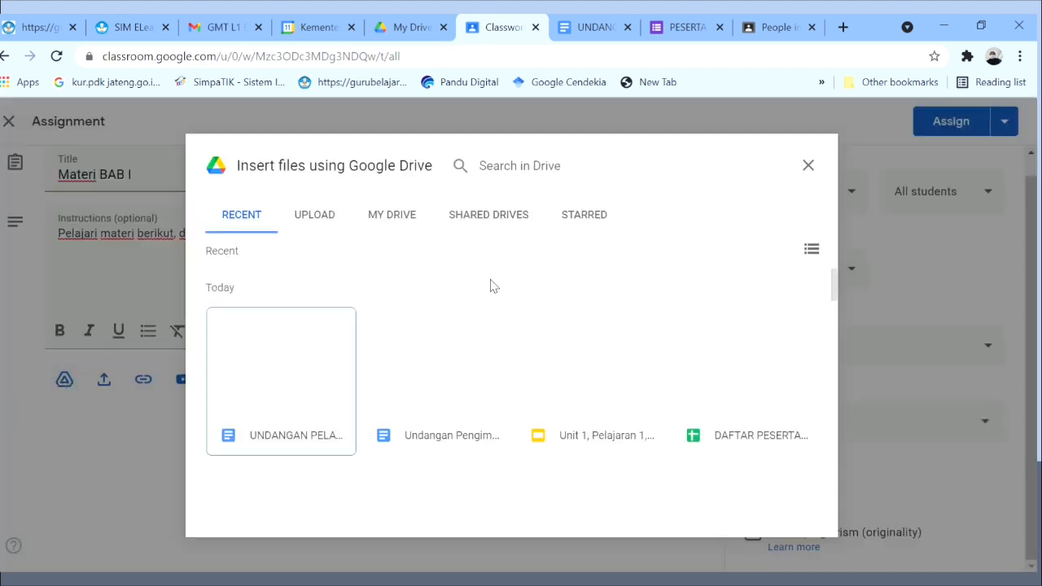
pyautogui.click(277, 377)
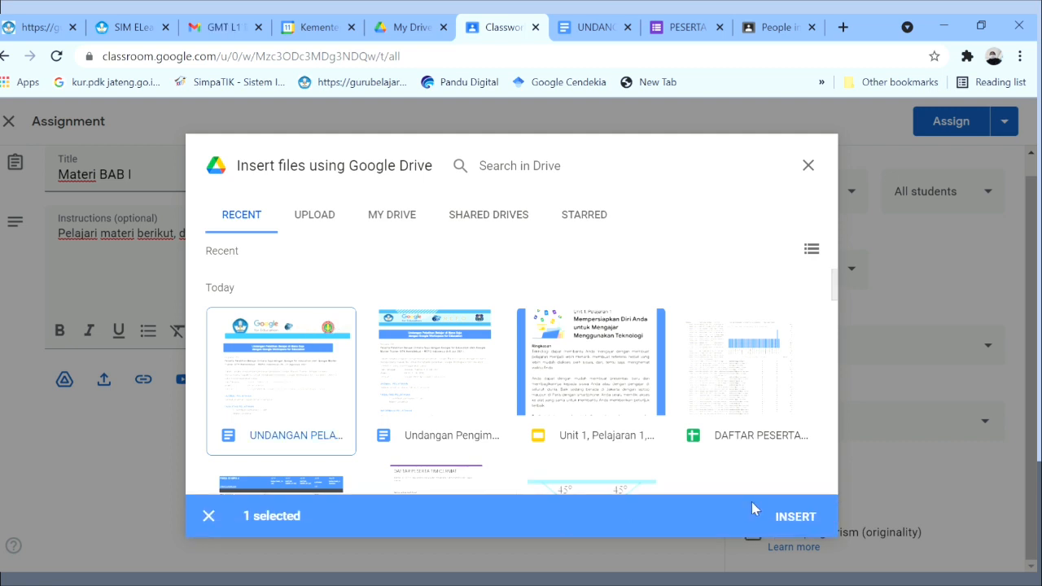
pyautogui.click(794, 518)
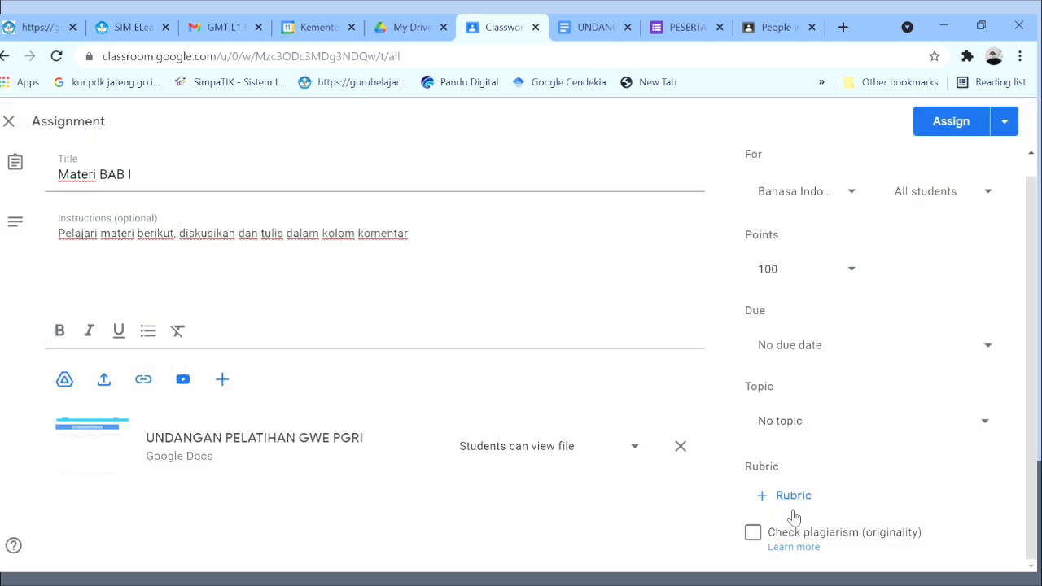
# Keep the file view-only for students and add B. JAWA XI MIPA 4, 3, 2 (five classes, 100 points).
pyautogui.click(638, 449)
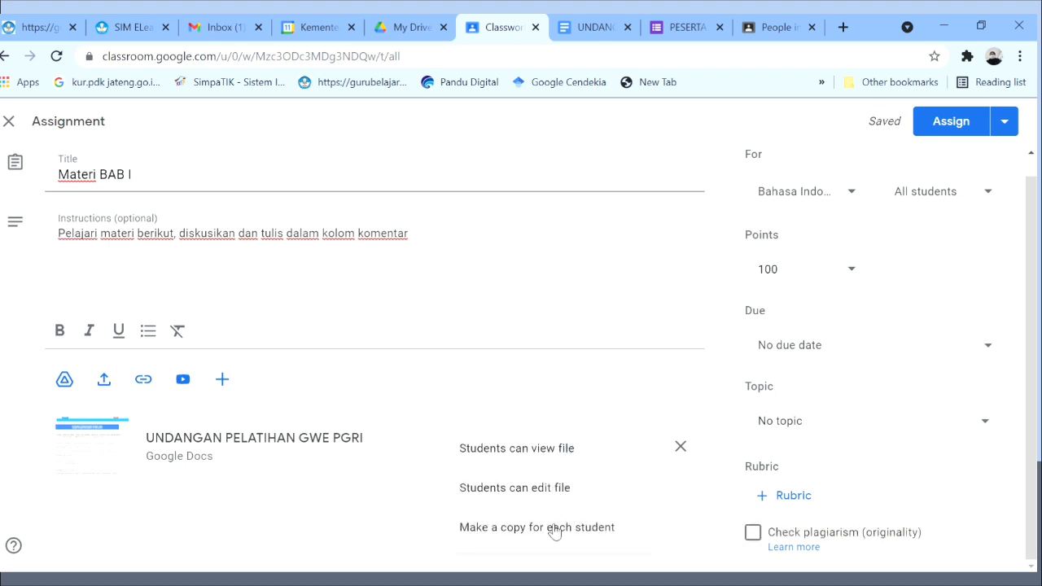
pyautogui.click(575, 456)
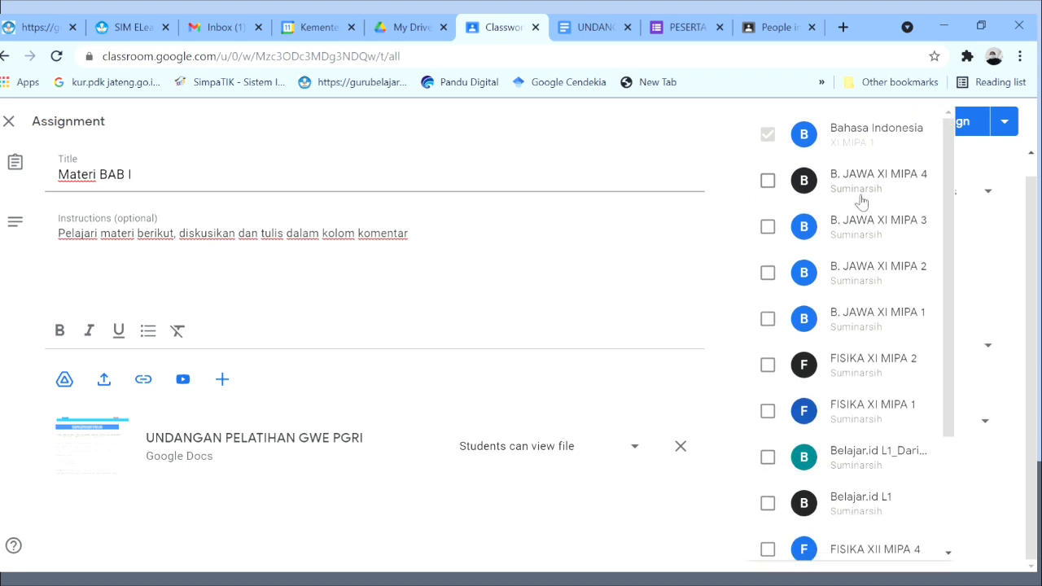
pyautogui.click(768, 183)
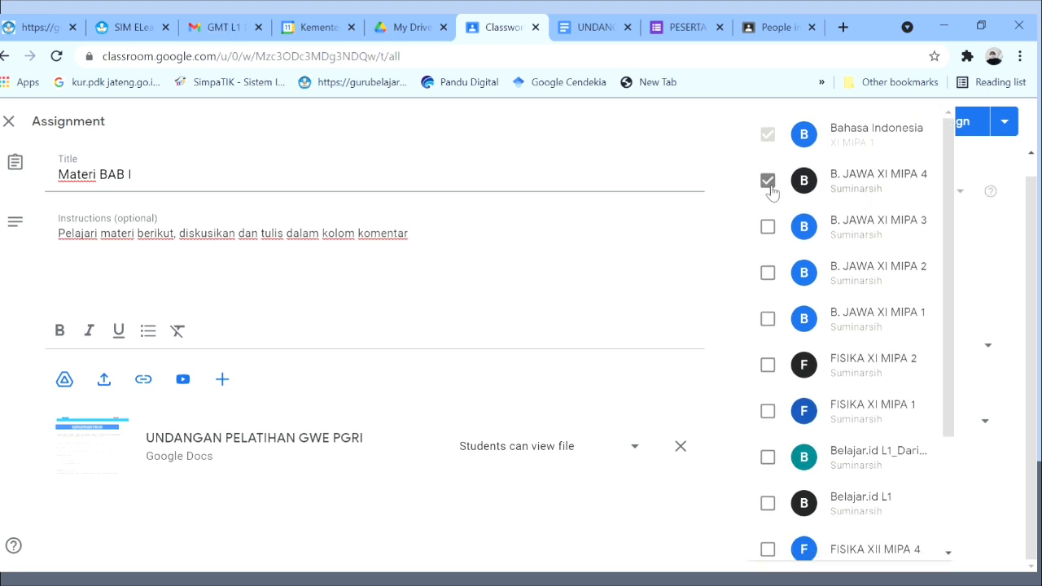
pyautogui.click(769, 228)
pyautogui.click(772, 275)
pyautogui.click(1008, 253)
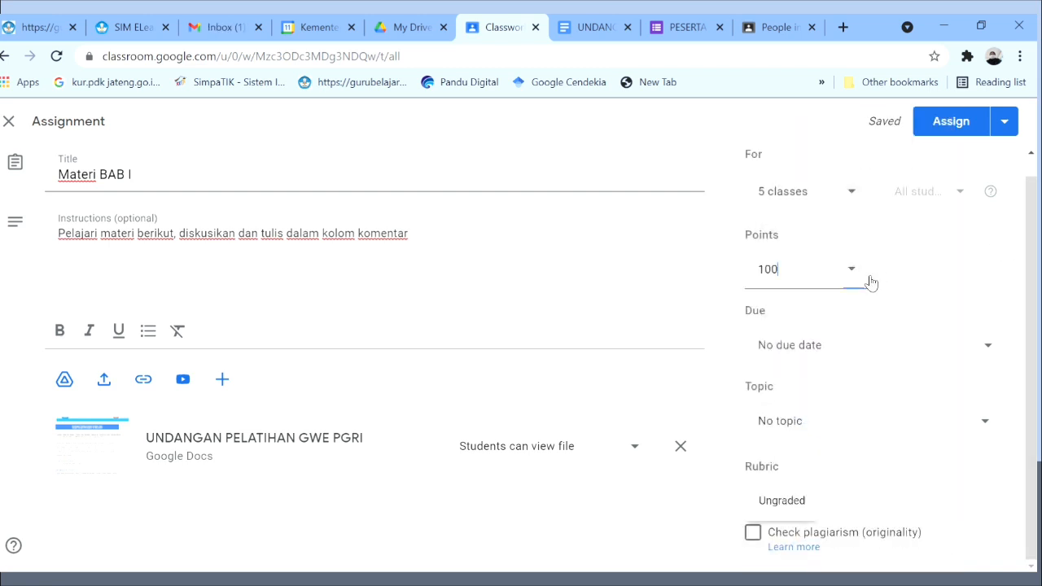
pyautogui.click(850, 282)
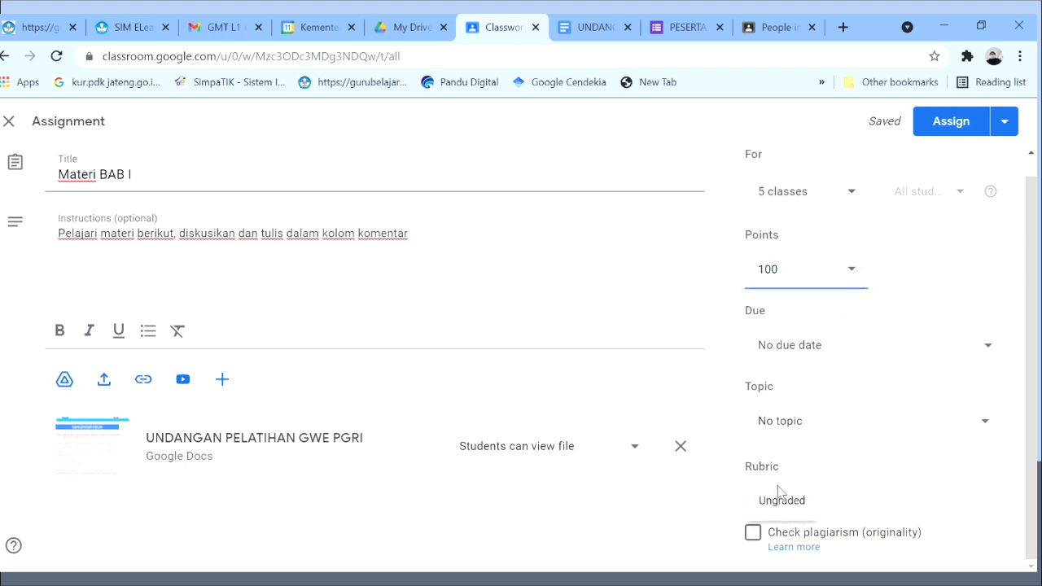
# Set the assignment due date to Aug 30, 2021 at 13.00 (1:00 PM).
pyautogui.click(1003, 354)
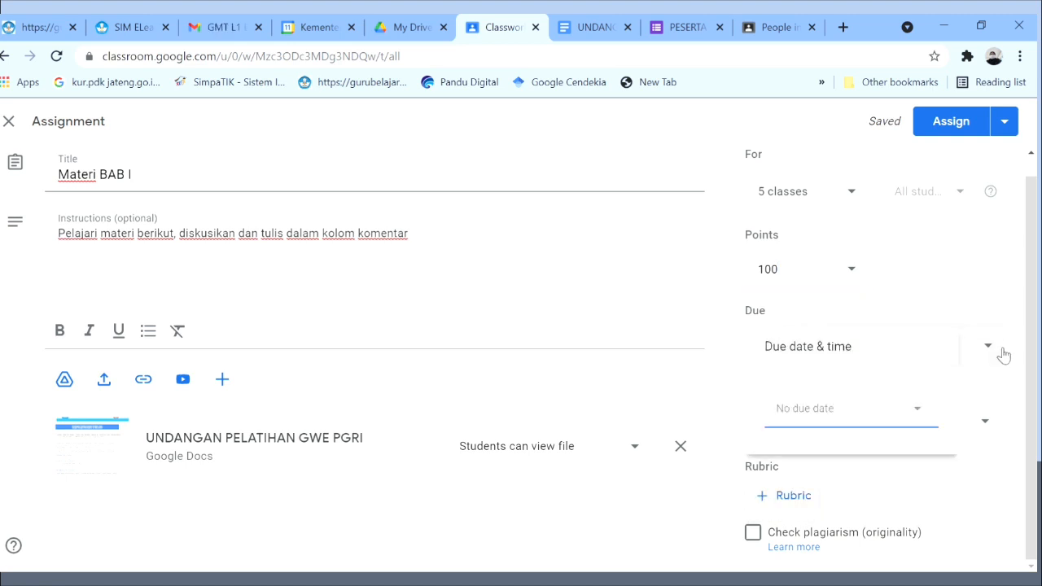
pyautogui.click(871, 414)
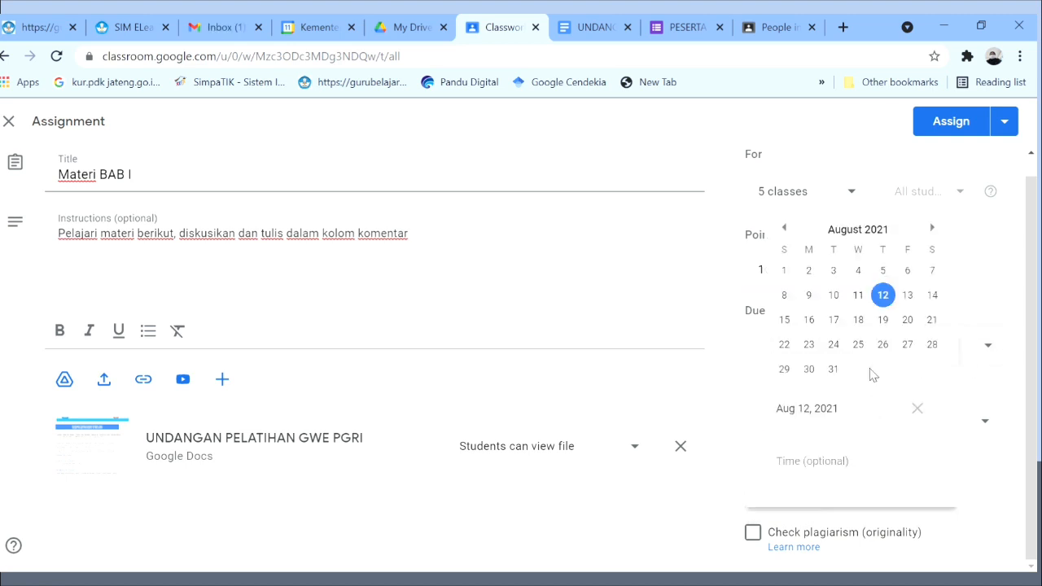
pyautogui.click(816, 370)
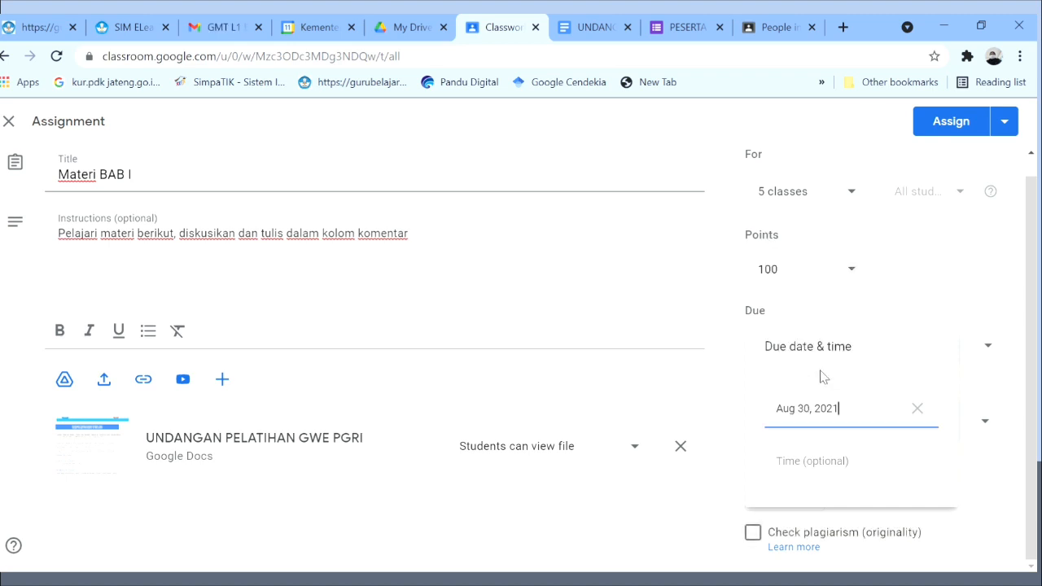
pyautogui.click(811, 477)
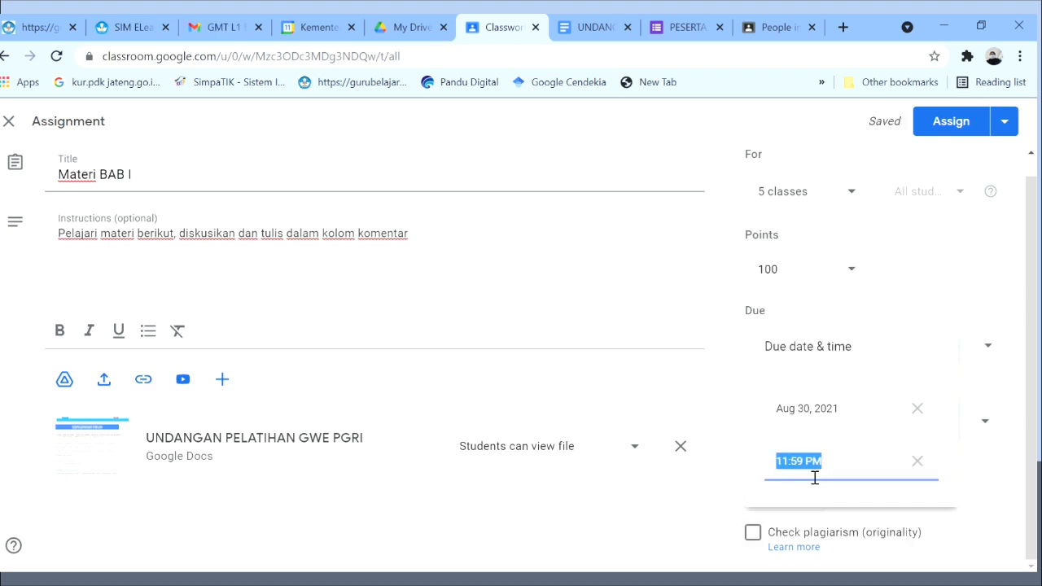
pyautogui.click(831, 468)
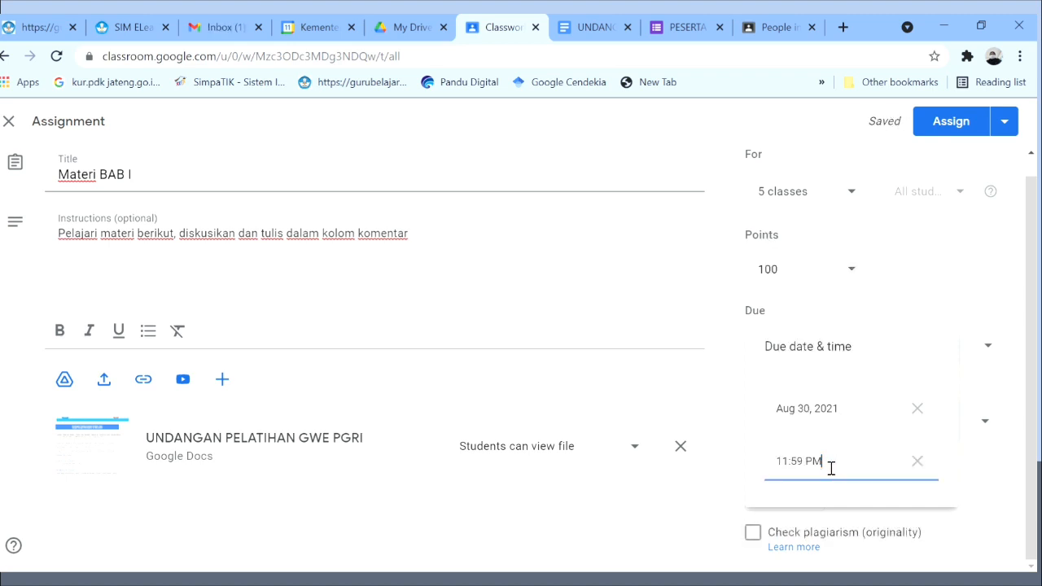
pyautogui.press('BackSpace')
pyautogui.press('BackSpace')
pyautogui.press('BackSpace')
pyautogui.write('13.00')
pyautogui.click(957, 277)
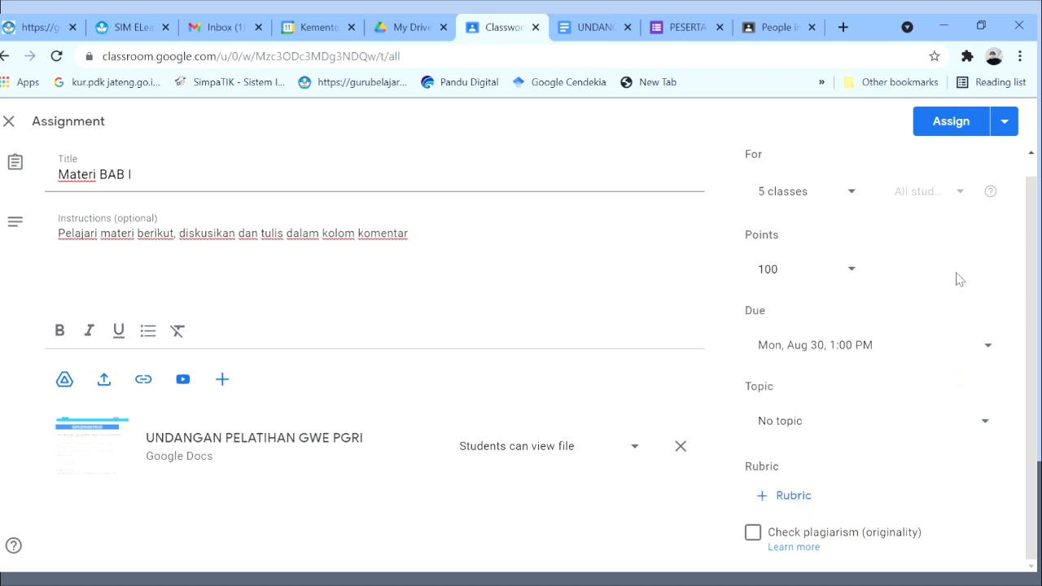
# File the assignment under a new topic named 'Bab I'.
pyautogui.click(995, 424)
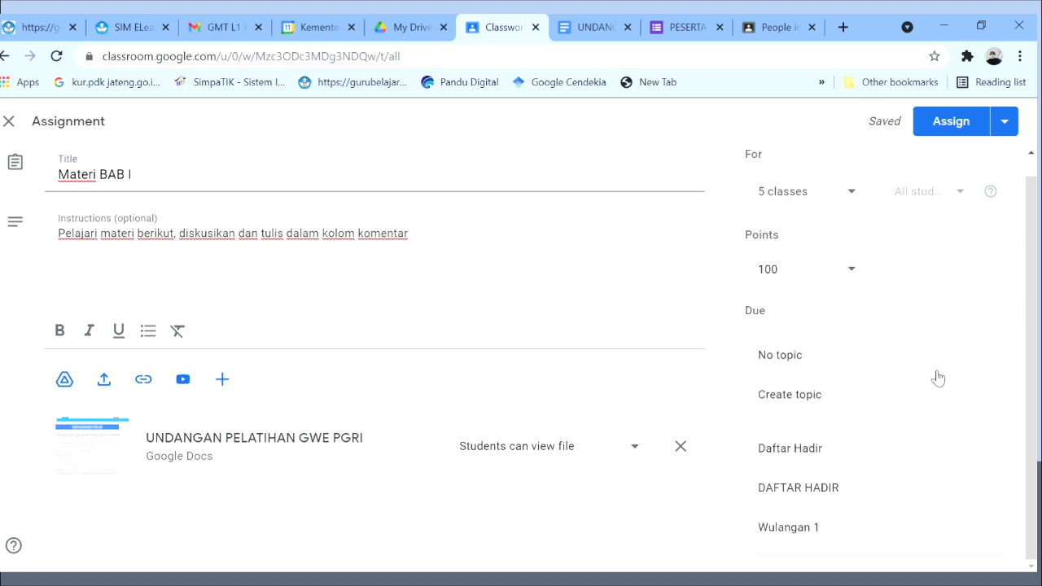
pyautogui.click(856, 398)
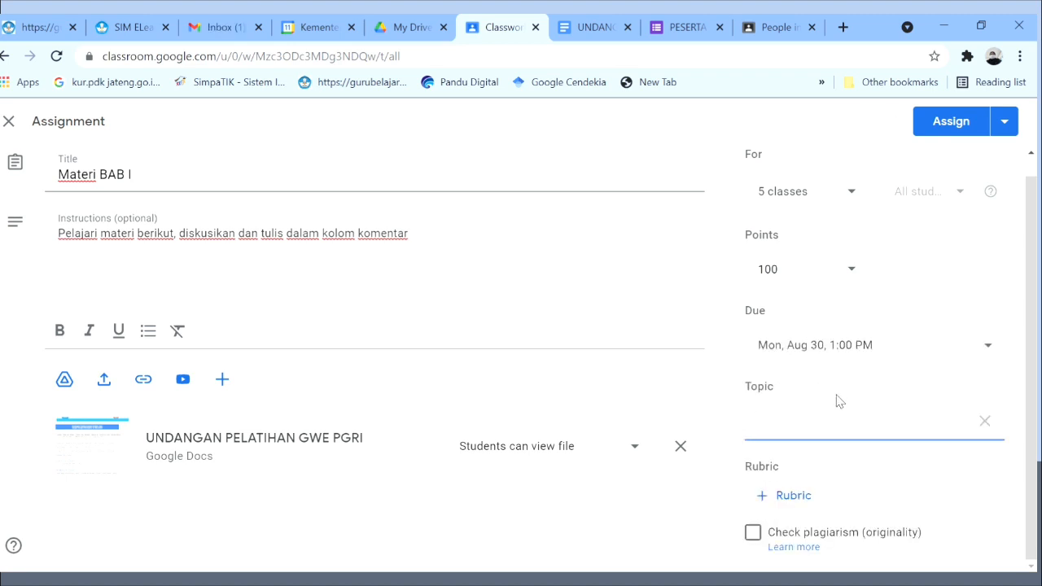
pyautogui.write('Bab I')
pyautogui.click(884, 476)
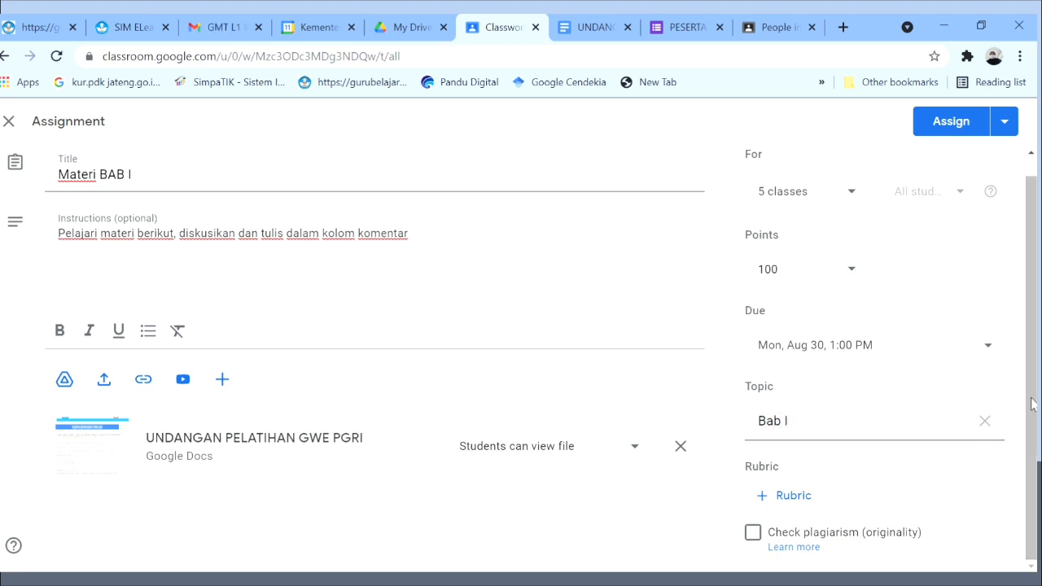
pyautogui.scroll(1, 1031, 399)
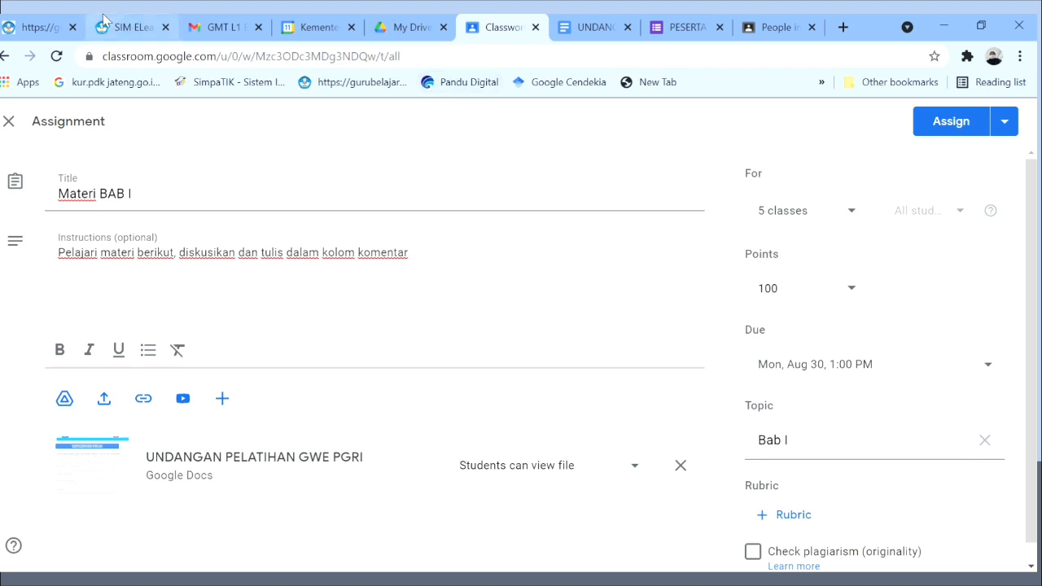
# Close the assignment editor and delete the Materi BAB I draft.
pyautogui.click(9, 122)
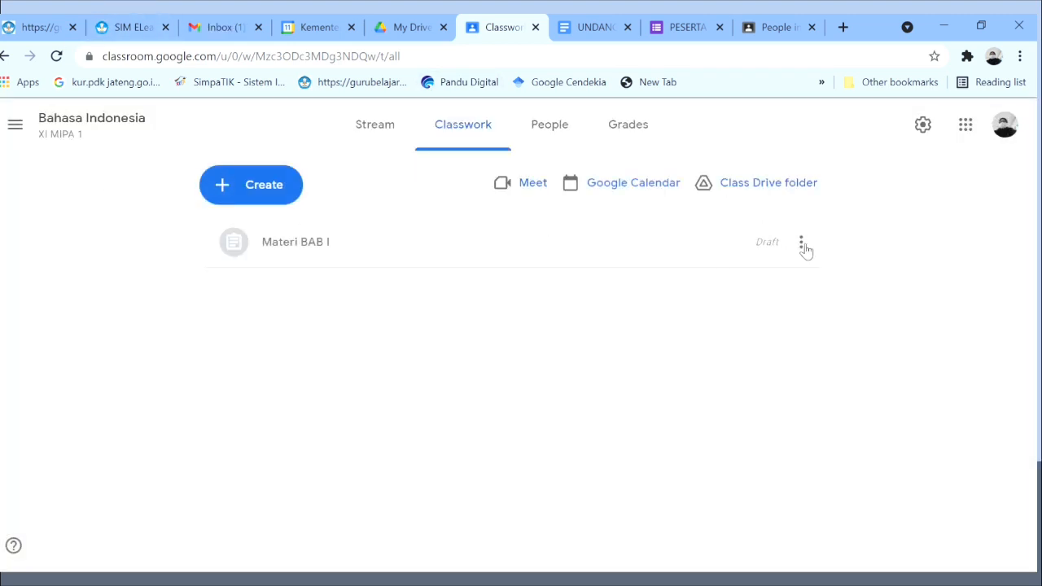
pyautogui.click(803, 243)
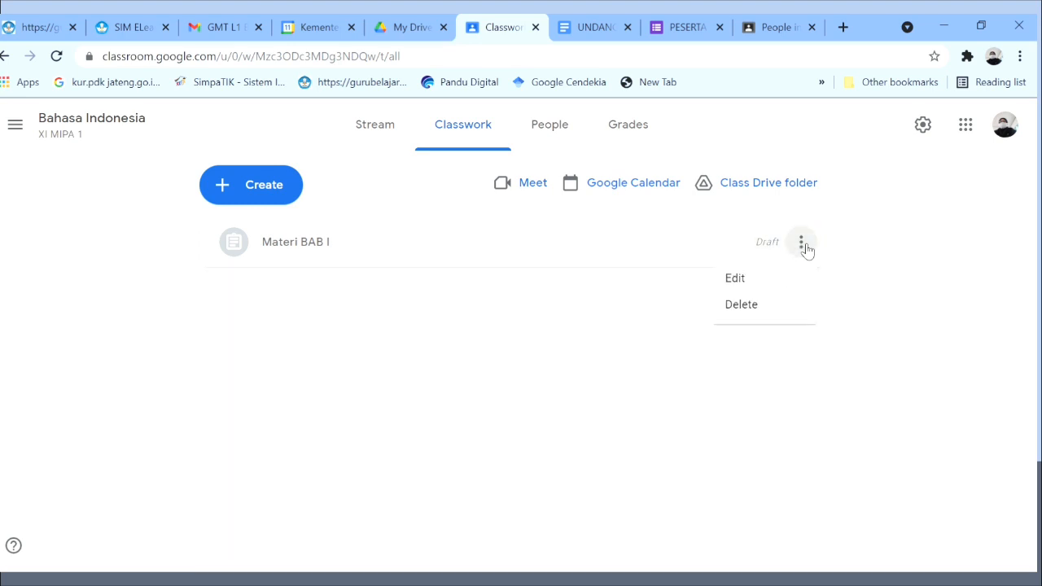
pyautogui.click(743, 306)
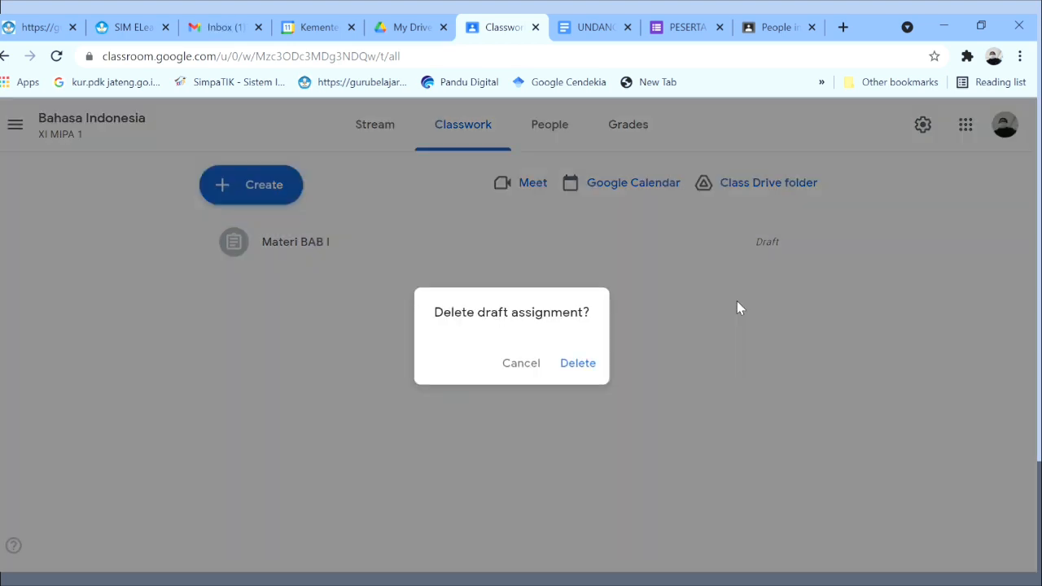
pyautogui.click(586, 363)
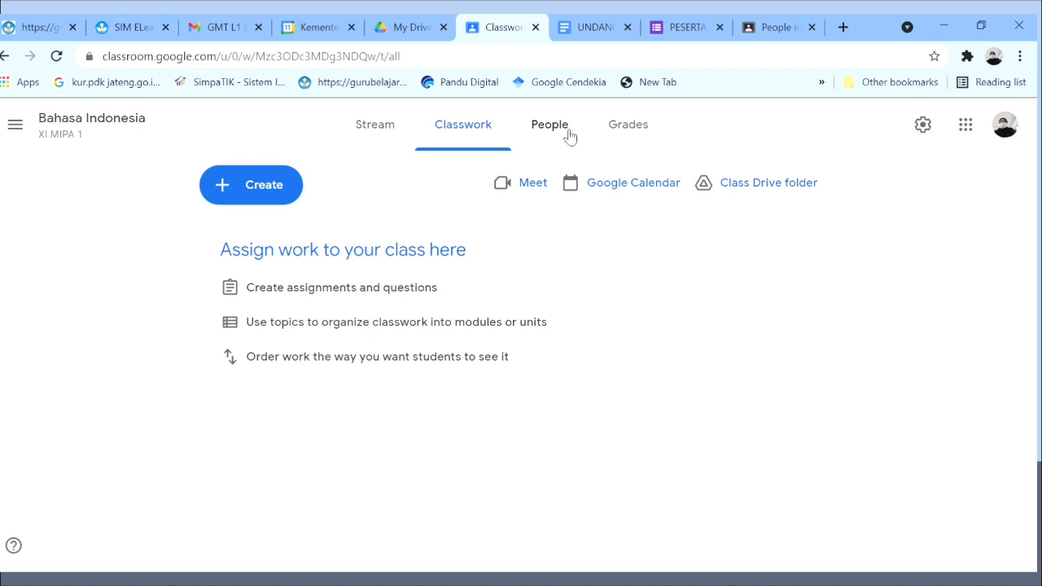
# On the class's People page, cancel the teacher invitation and bring up the class list.
pyautogui.click(551, 126)
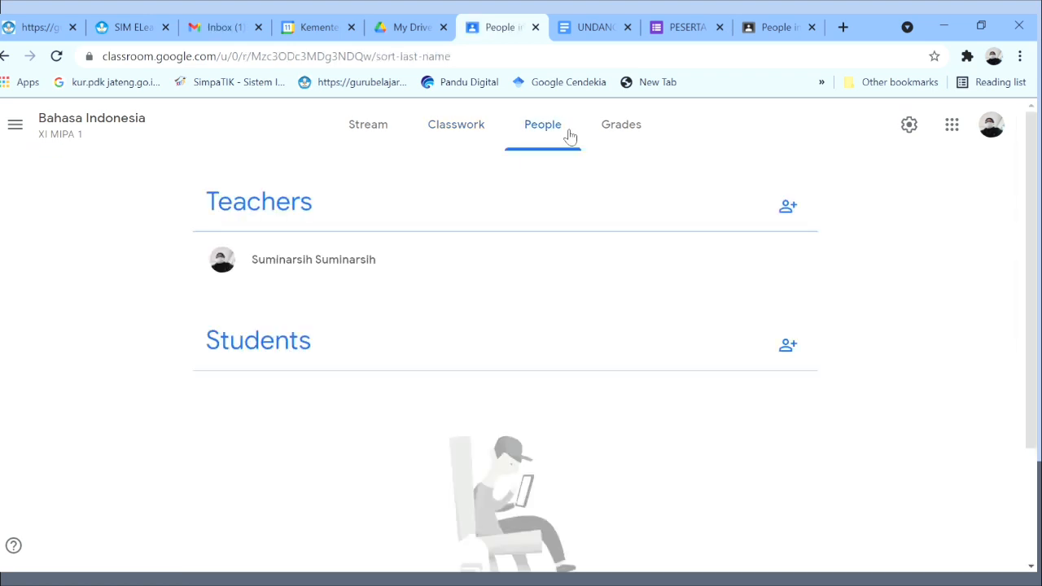
pyautogui.click(788, 209)
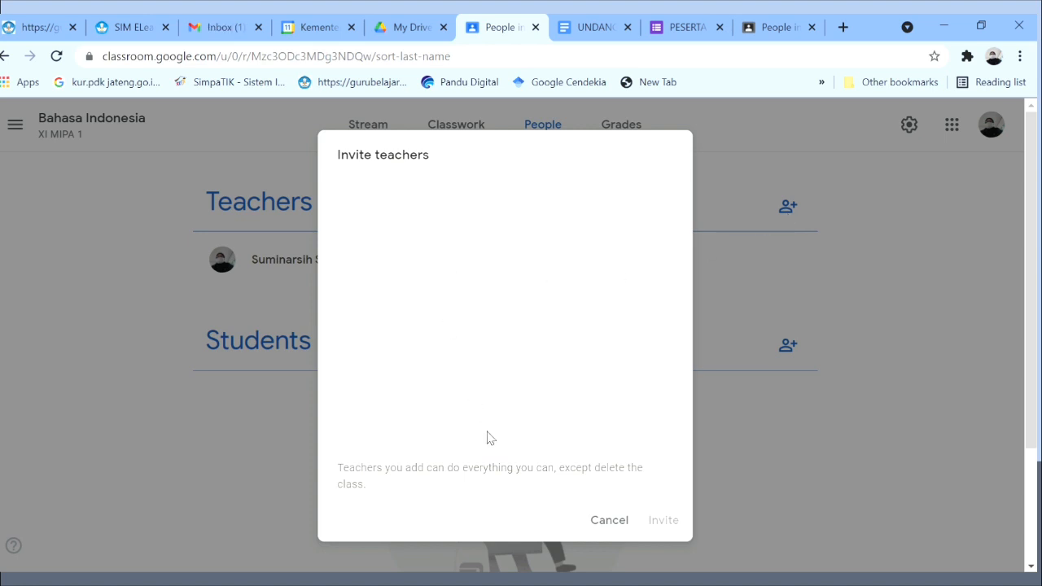
pyautogui.click(623, 521)
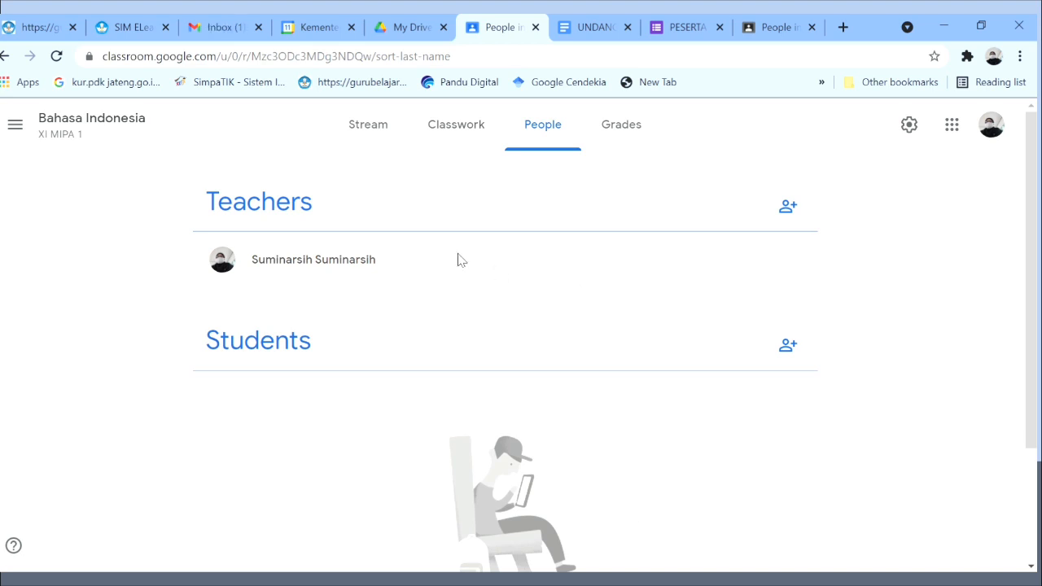
pyautogui.click(10, 127)
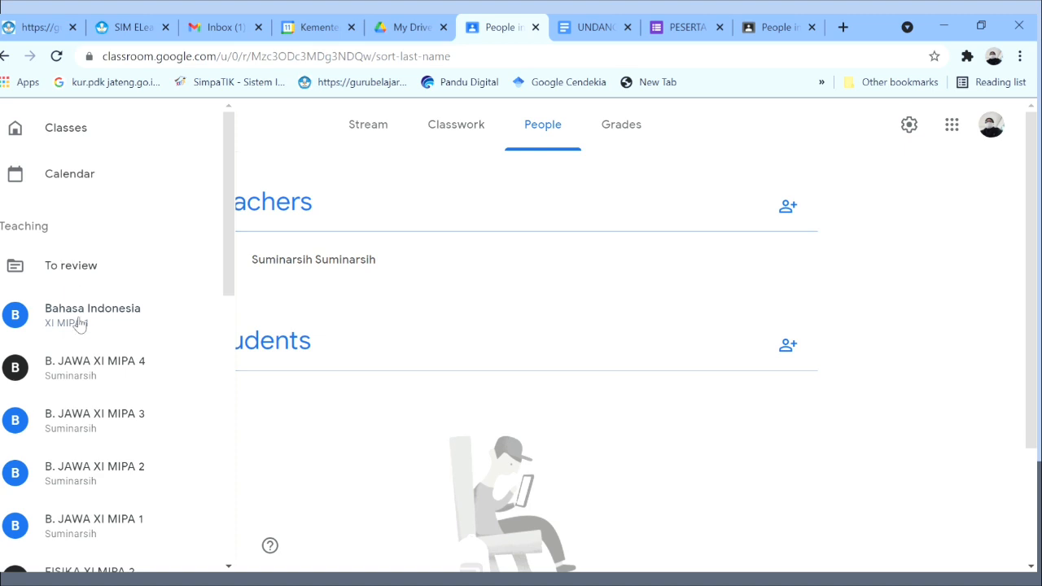
# Open the FISIKA XII MIPA 4 class and go to its Classwork assignments.
pyautogui.moveTo(232, 293); pyautogui.dragTo(228, 454)
pyautogui.click(135, 393)
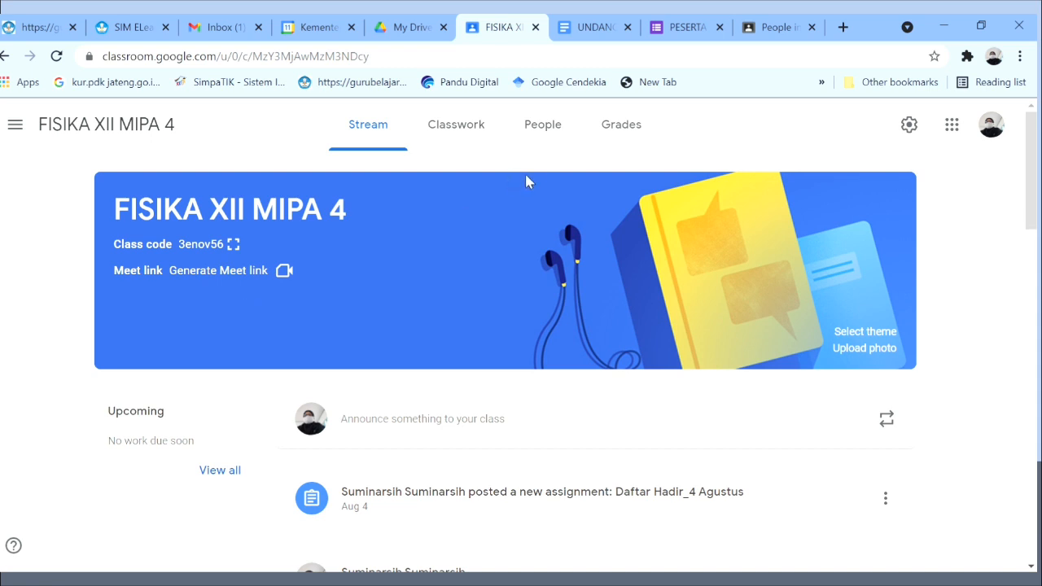
pyautogui.click(553, 134)
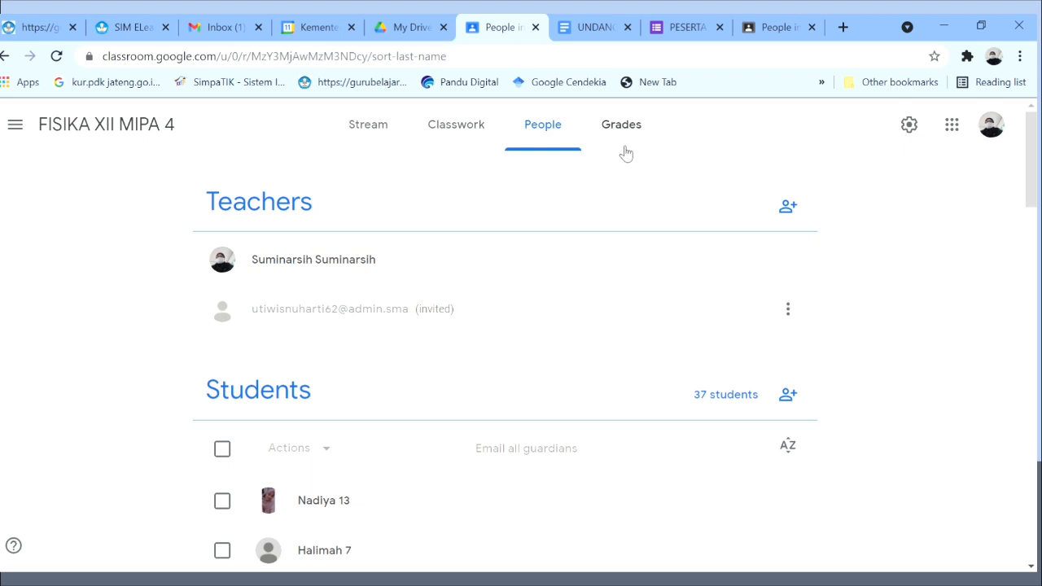
pyautogui.click(477, 142)
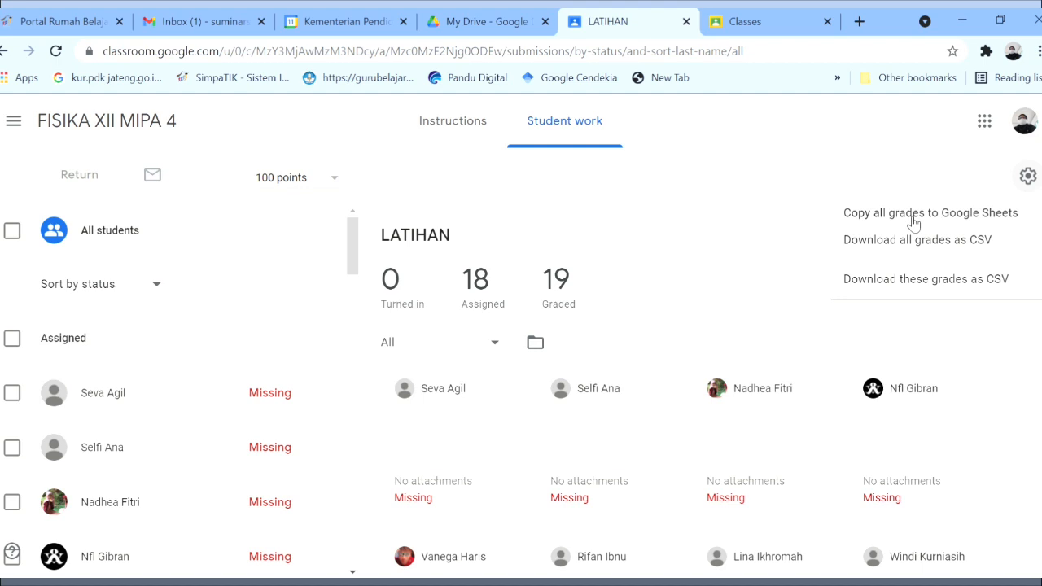
# Copy all LATIHAN grades for FISIKA XII MIPA 4 into a new spreadsheet.
pyautogui.click(914, 221)
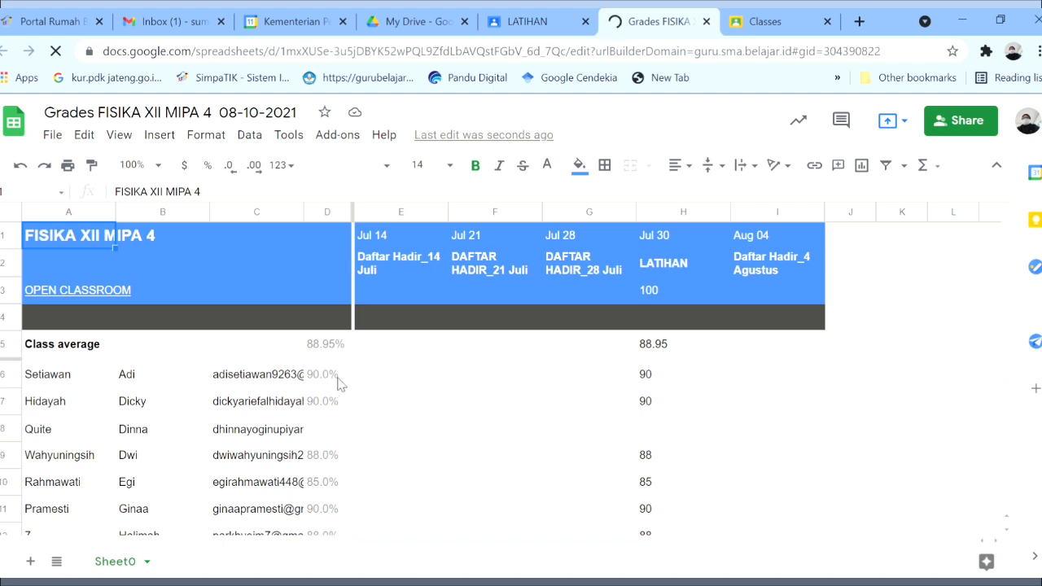
pyautogui.click(379, 378)
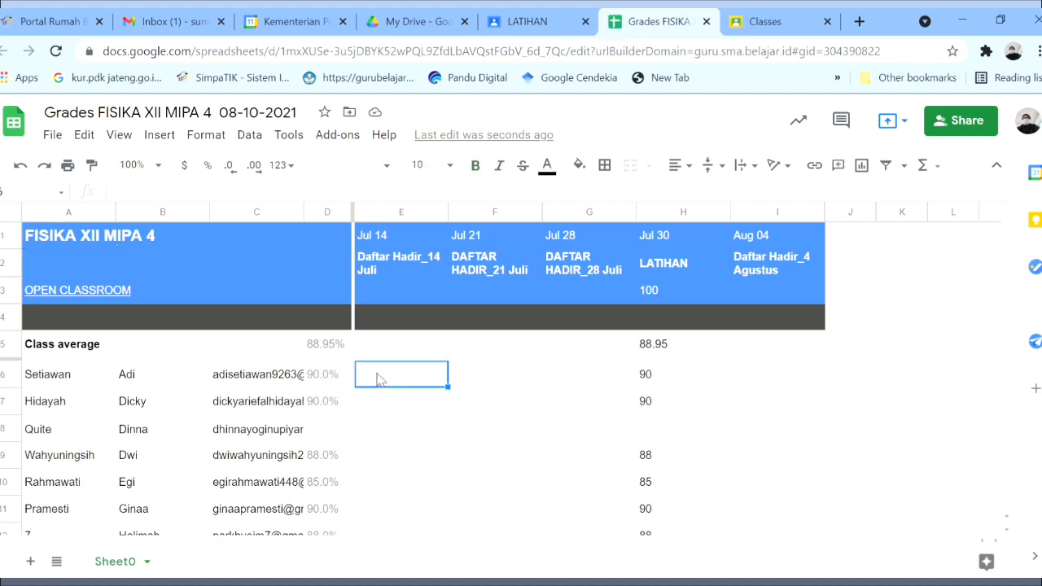
pyautogui.press('Down')
pyautogui.press('Down')
pyautogui.press('Down')
pyautogui.press('Down')
pyautogui.press('Down')
pyautogui.press('Down')
pyautogui.press('Down')
pyautogui.press('Down')
pyautogui.press('Down')
pyautogui.press('Down')
pyautogui.press('Down')
pyautogui.press('Down')
pyautogui.press('Down')
pyautogui.press('Down')
pyautogui.press('Down')
pyautogui.press('Down')
pyautogui.press('Down')
pyautogui.press('Down')
pyautogui.press('Down')
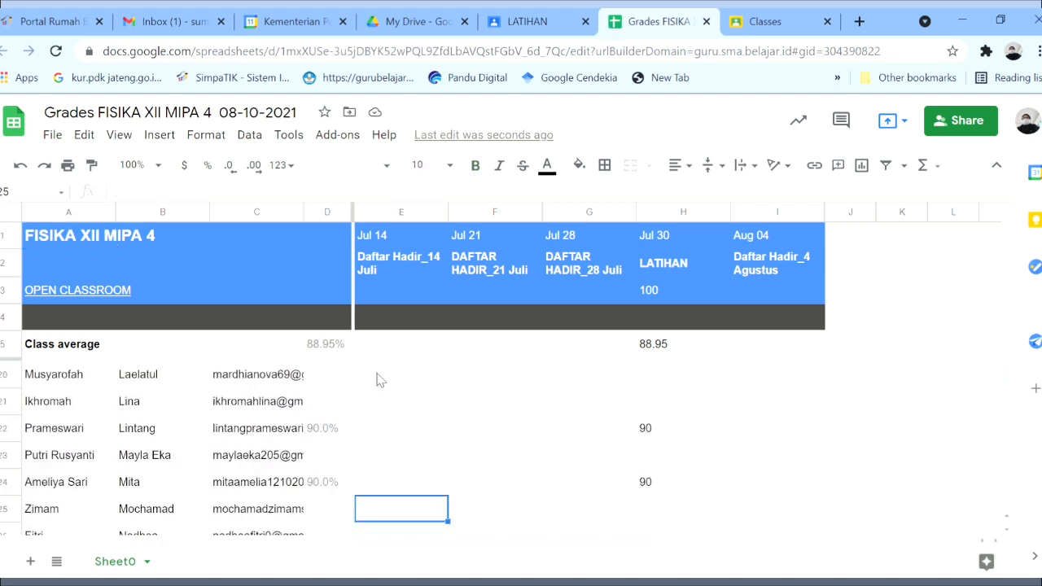
pyautogui.press('Down')
pyautogui.press('Down')
pyautogui.press('Down')
pyautogui.press('Down')
pyautogui.press('Down')
pyautogui.press('Down')
pyautogui.press('Down')
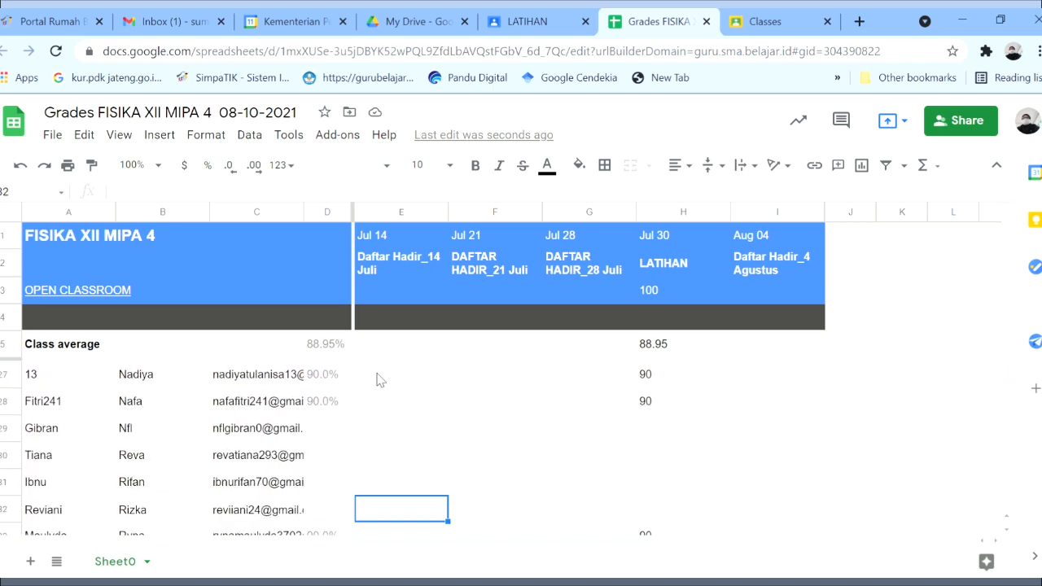
pyautogui.press('Down')
pyautogui.press('Down')
pyautogui.press('Down')
pyautogui.press('Down')
pyautogui.press('Down')
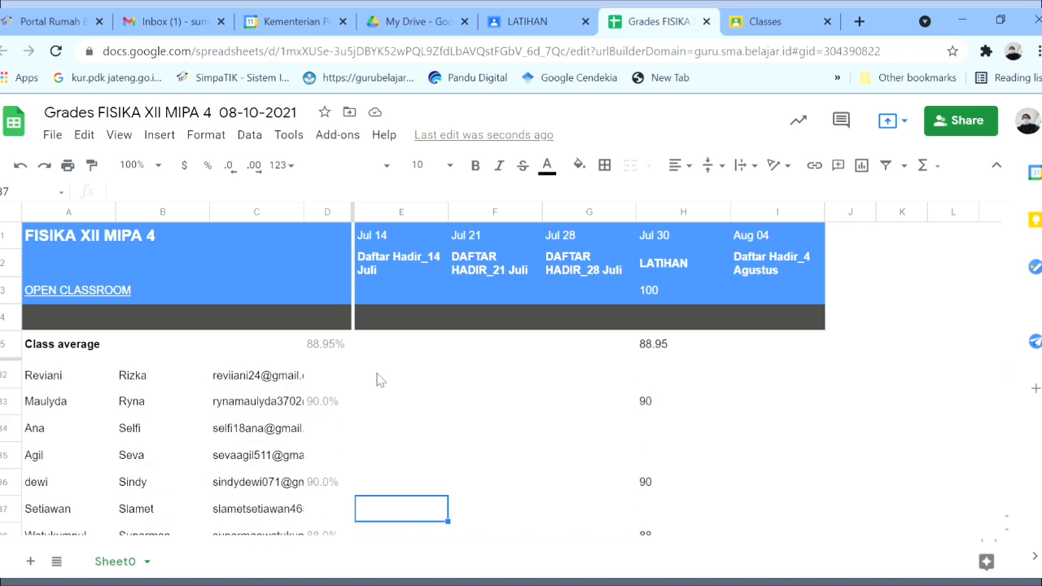
pyautogui.press('Up')
pyautogui.press('Up')
pyautogui.press('Up')
pyautogui.press('Up')
pyautogui.press('Up')
pyautogui.press('Up')
pyautogui.press('Up')
pyautogui.press('Up')
pyautogui.press('Up')
pyautogui.press('Up')
pyautogui.press('Up')
pyautogui.press('Up')
pyautogui.press('Up')
pyautogui.press('Up')
pyautogui.press('Up')
pyautogui.press('Up')
pyautogui.press('Up')
pyautogui.press('Up')
pyautogui.press('Up')
pyautogui.press('Up')
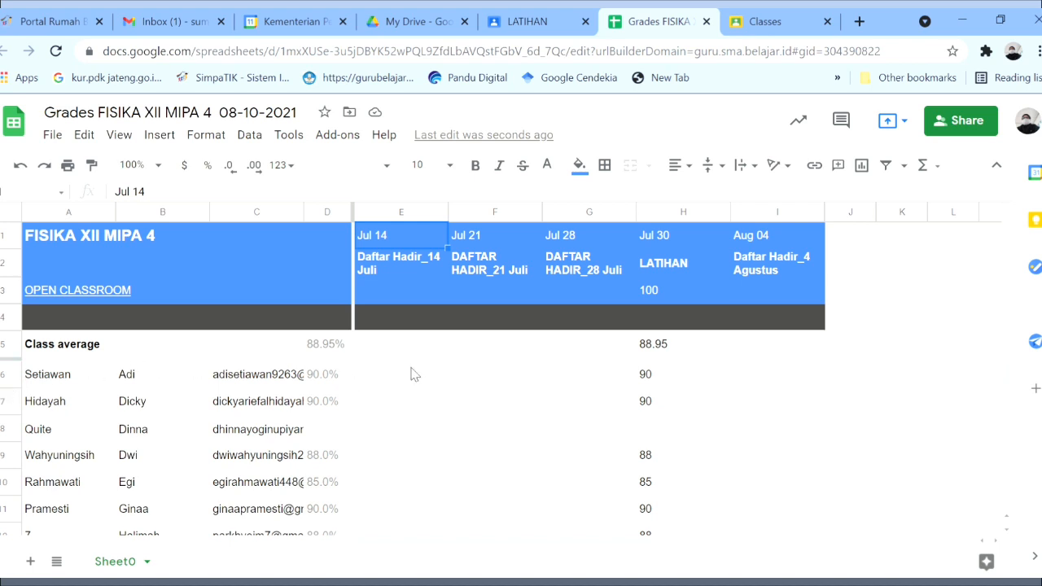
pyautogui.click(780, 376)
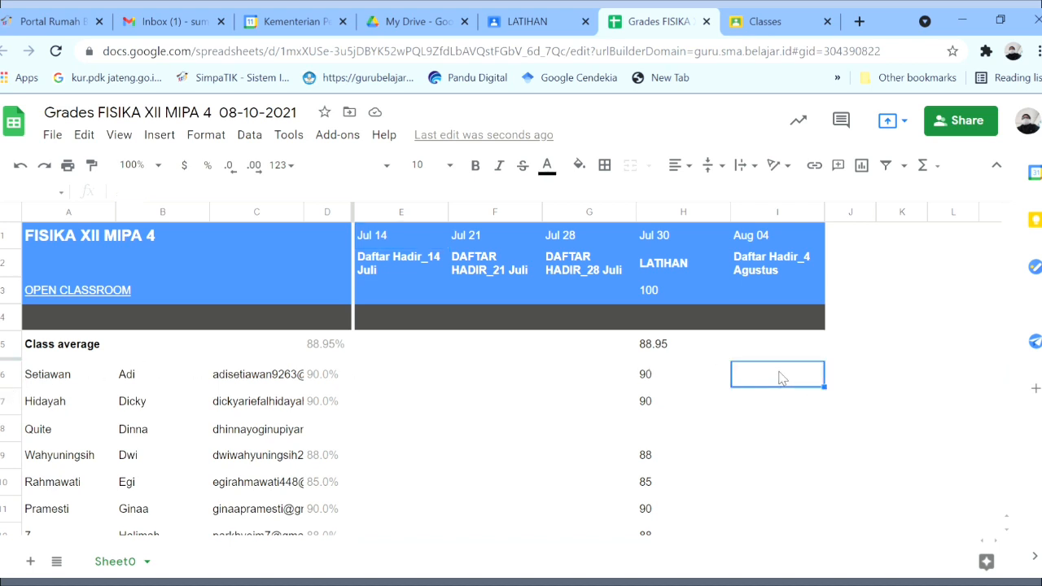
pyautogui.press('Left')
pyautogui.press('Left')
pyautogui.press('Left')
pyautogui.press('Left')
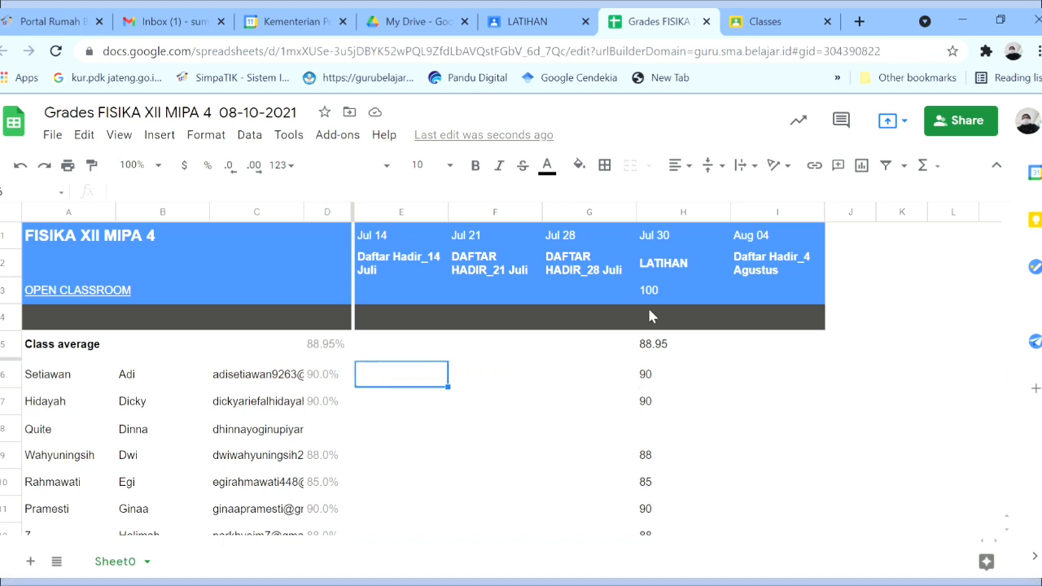
# Go from the Drive file list to Google Forms via the apps grid.
pyautogui.click(429, 18)
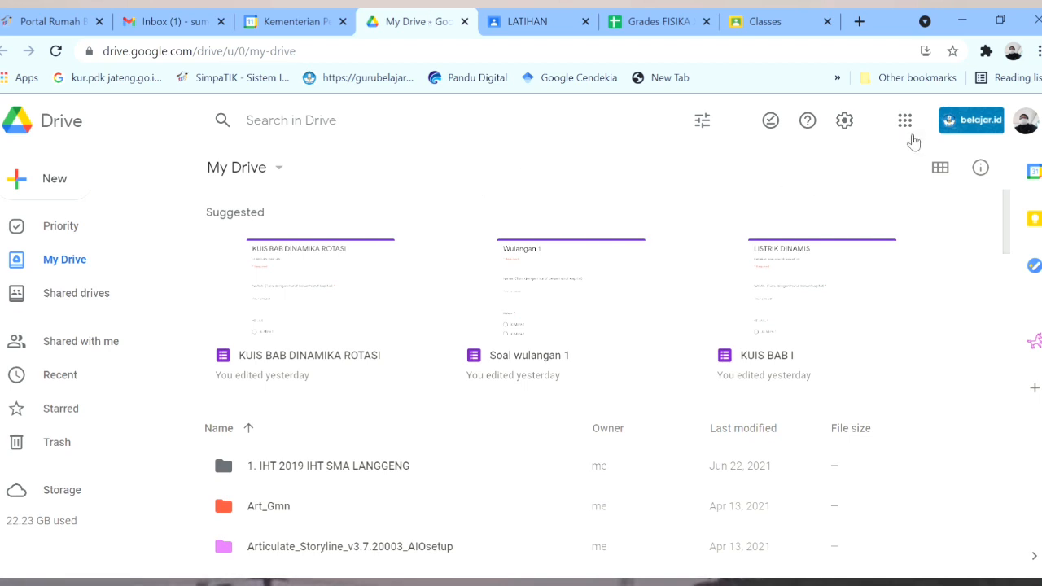
pyautogui.click(908, 126)
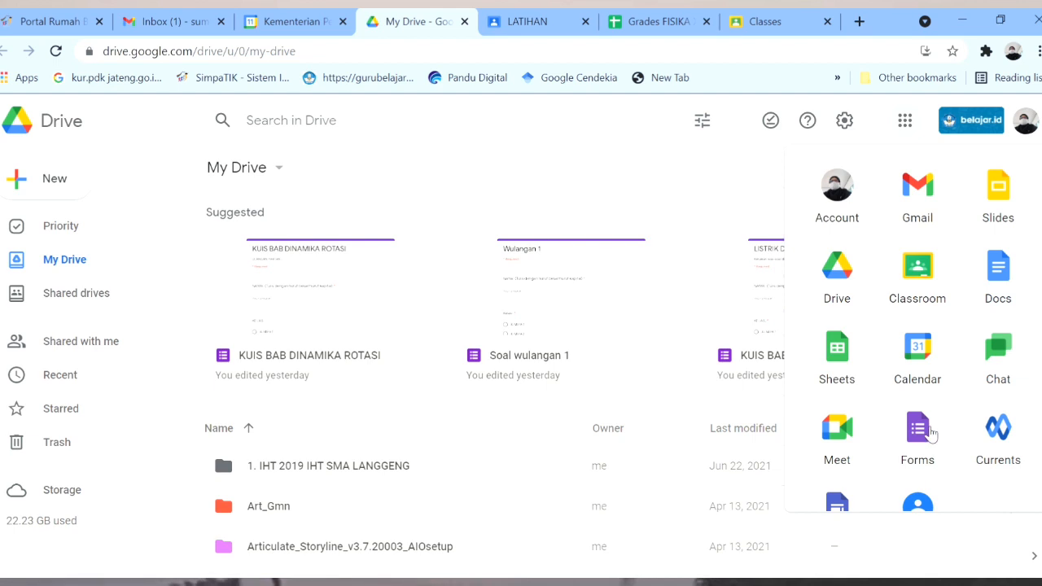
pyautogui.click(929, 434)
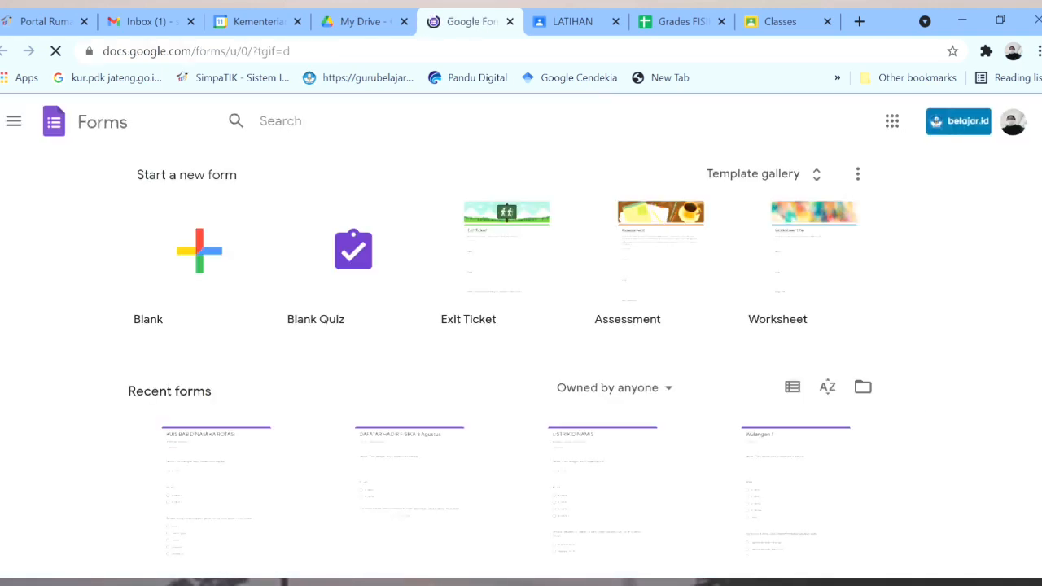
# Open the DAFATAR HADIR FISIKA 10 Agustus form, then return to the forms list.
pyautogui.scroll(-3, 522, 367)
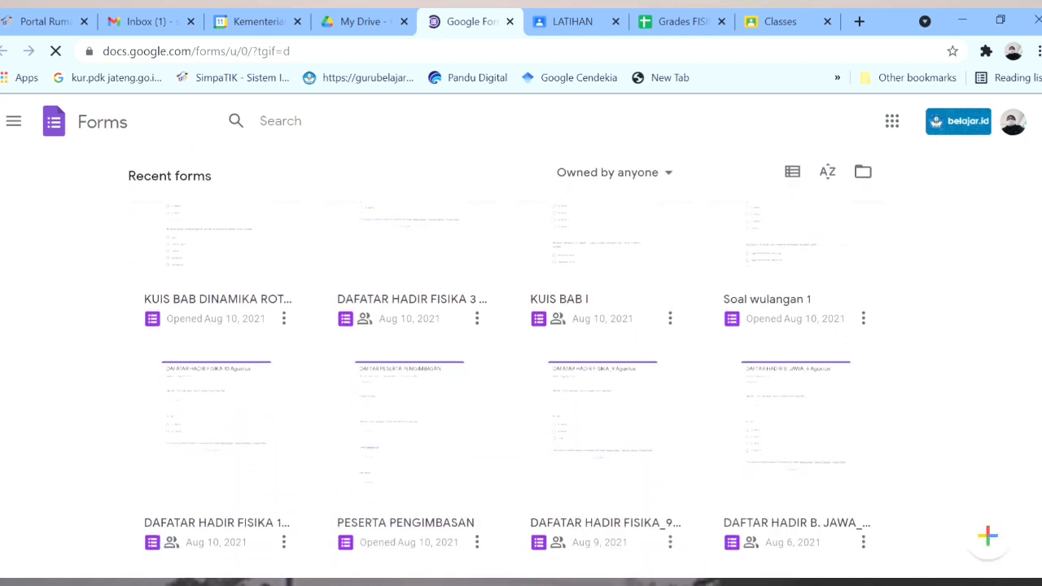
pyautogui.scroll(-1, 521, 367)
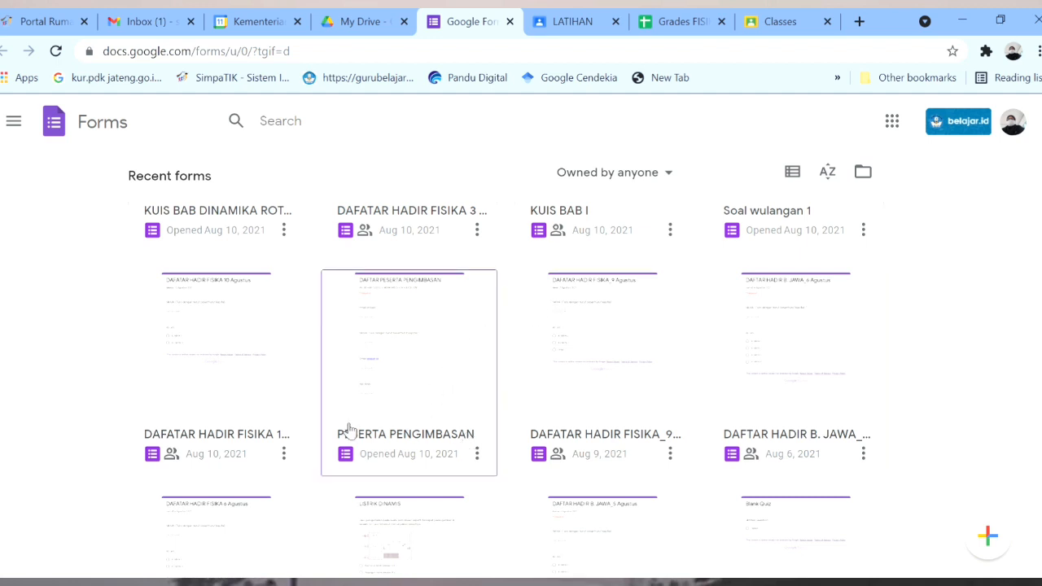
pyautogui.click(232, 336)
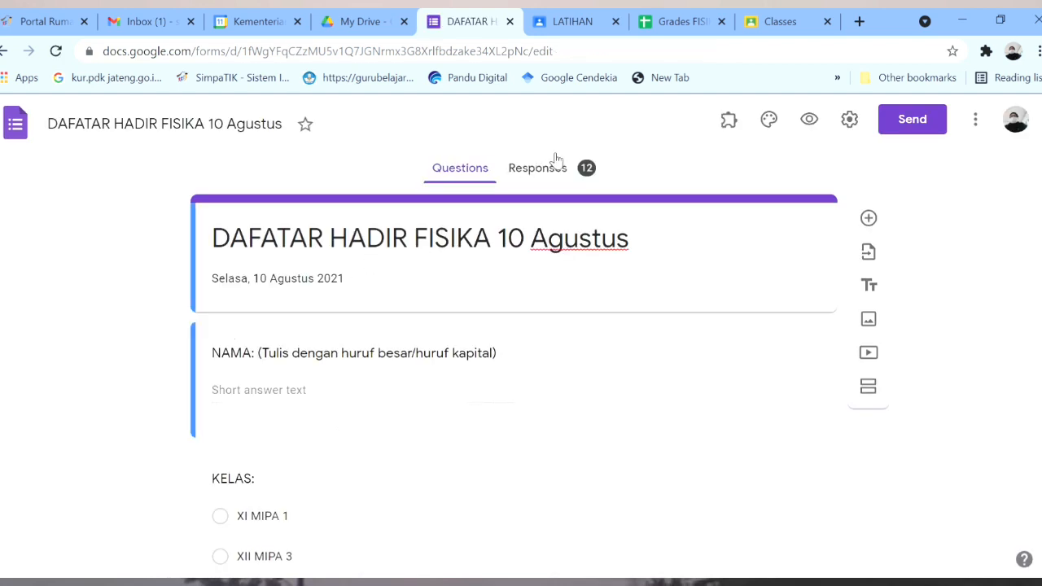
pyautogui.click(4, 51)
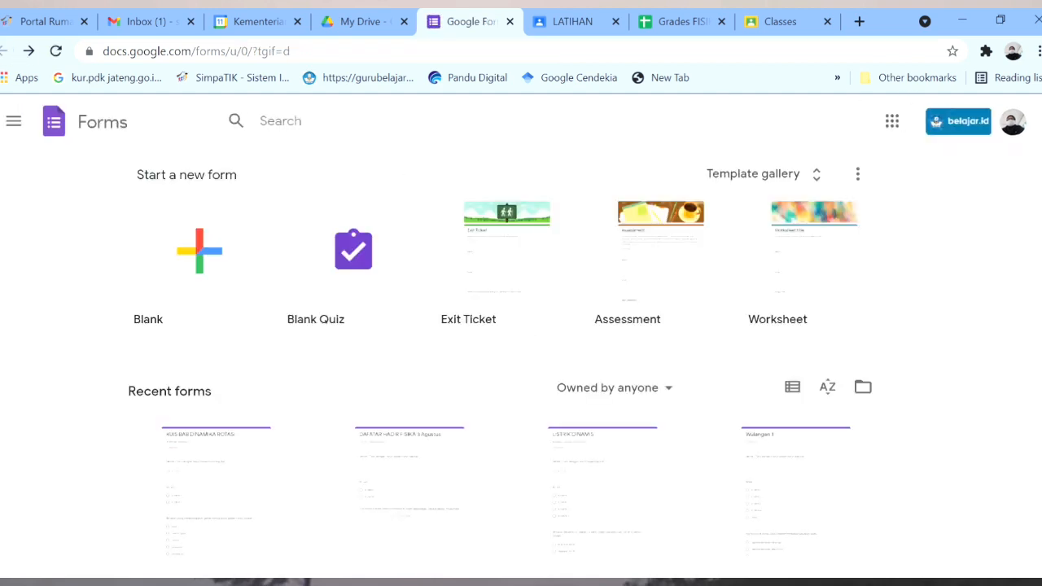
# Open the DAFTAR PESERTA TIM CERMAT form from the Recent forms list.
pyautogui.scroll(-3, 500, 368)
pyautogui.scroll(-2, 501, 368)
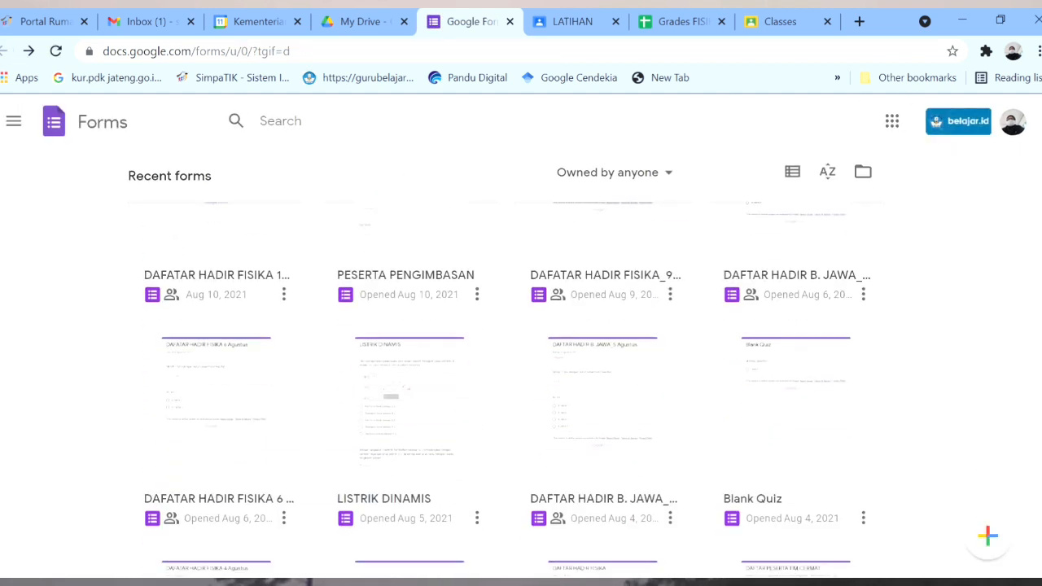
pyautogui.scroll(-2, 500, 368)
pyautogui.scroll(-2, 501, 368)
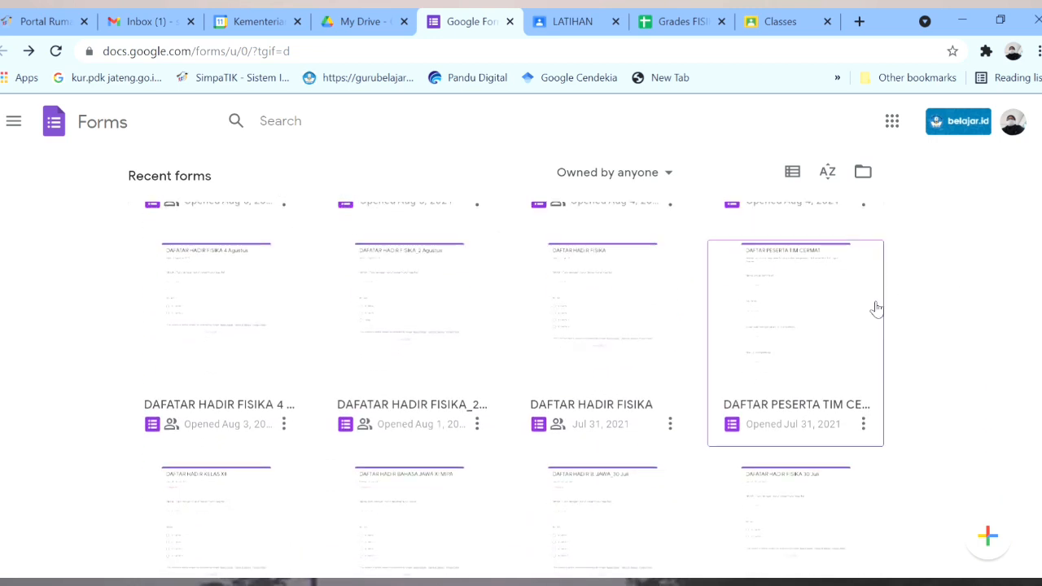
pyautogui.click(781, 305)
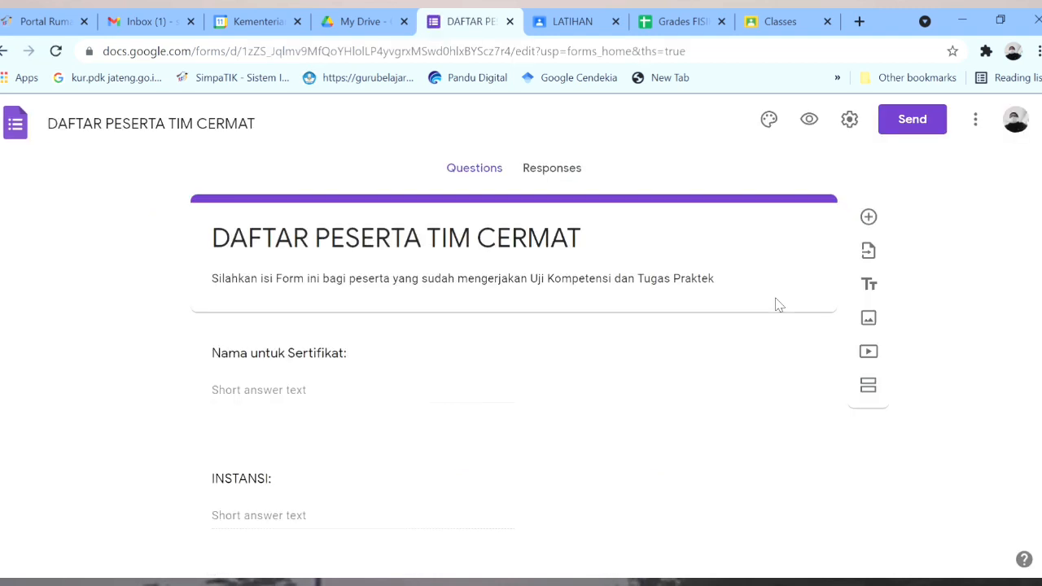
# Open the form's 89 responses in the linked 'DAFTAR PESERTA TIM CERMAT (Responses)' spreadsheet.
pyautogui.click(551, 170)
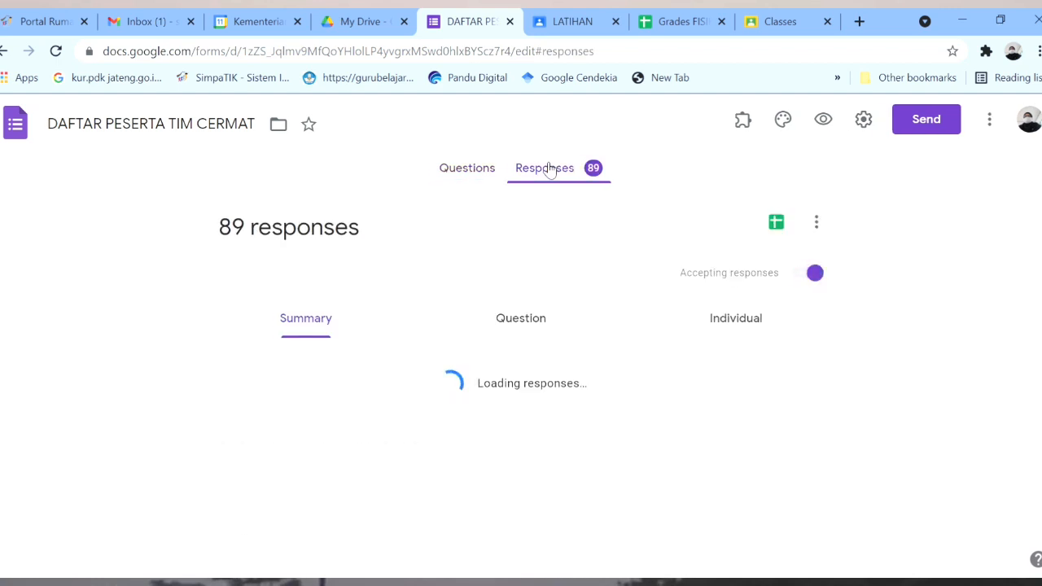
pyautogui.click(770, 225)
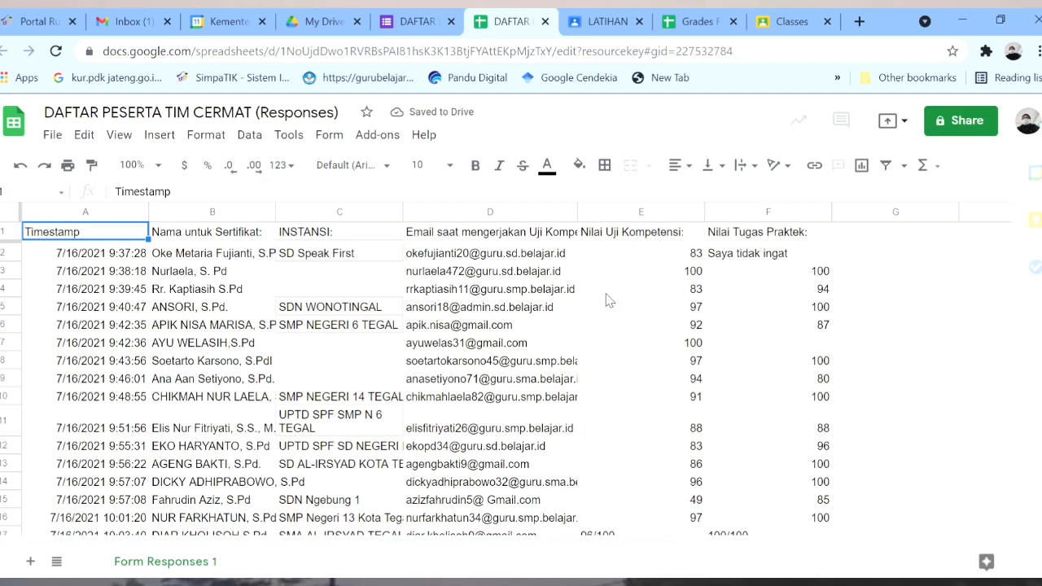
# Sort the response sheet A→Z by column B, Nama untuk Sertifikat.
pyautogui.click(198, 235)
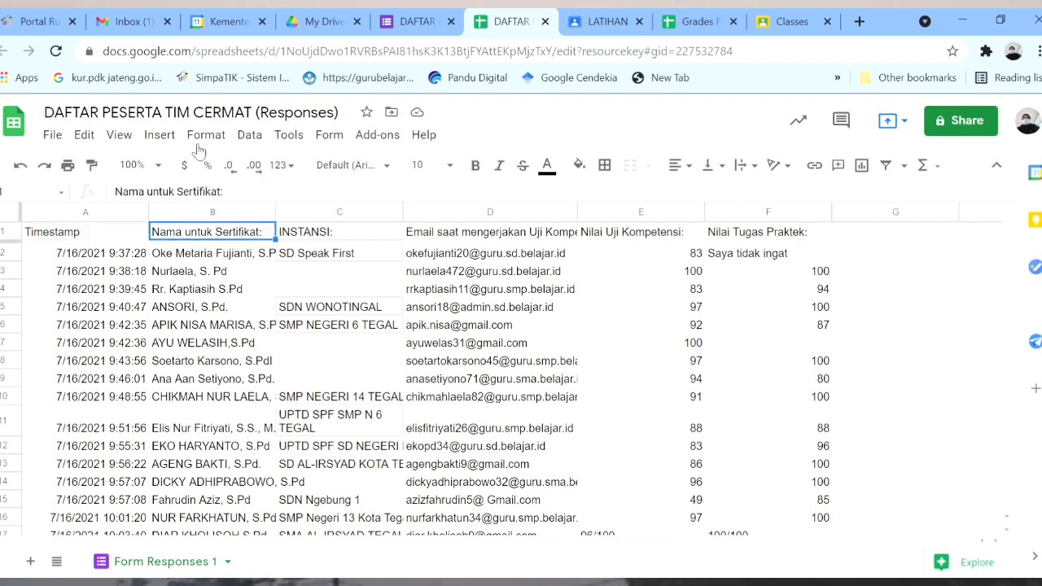
pyautogui.click(249, 140)
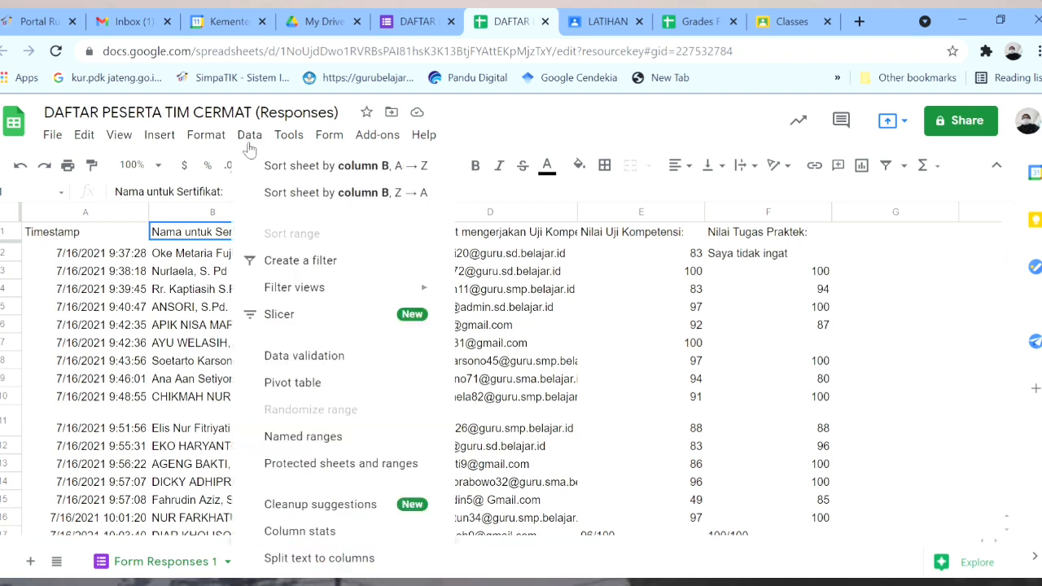
pyautogui.click(289, 168)
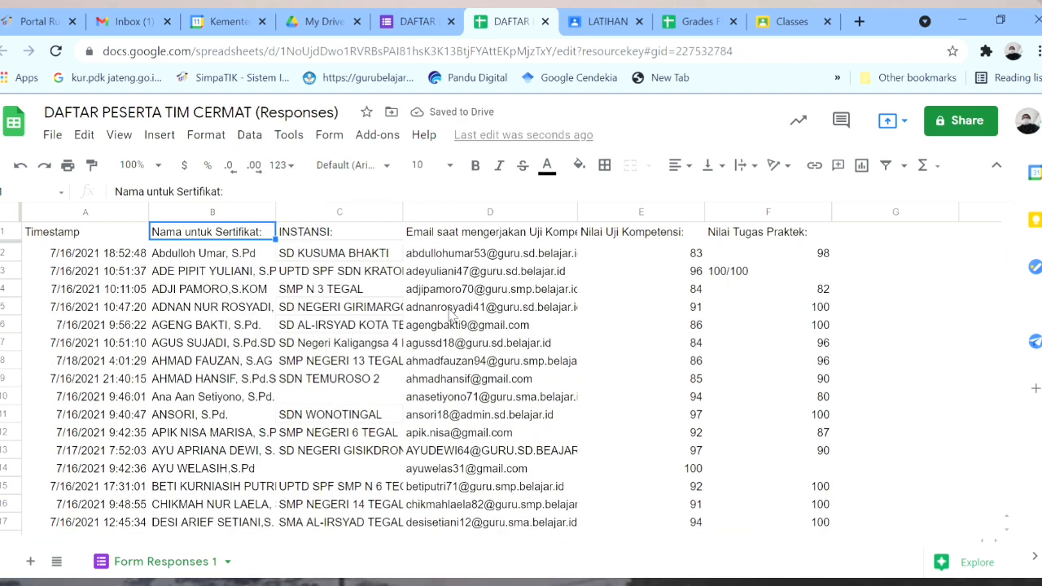
pyautogui.click(879, 255)
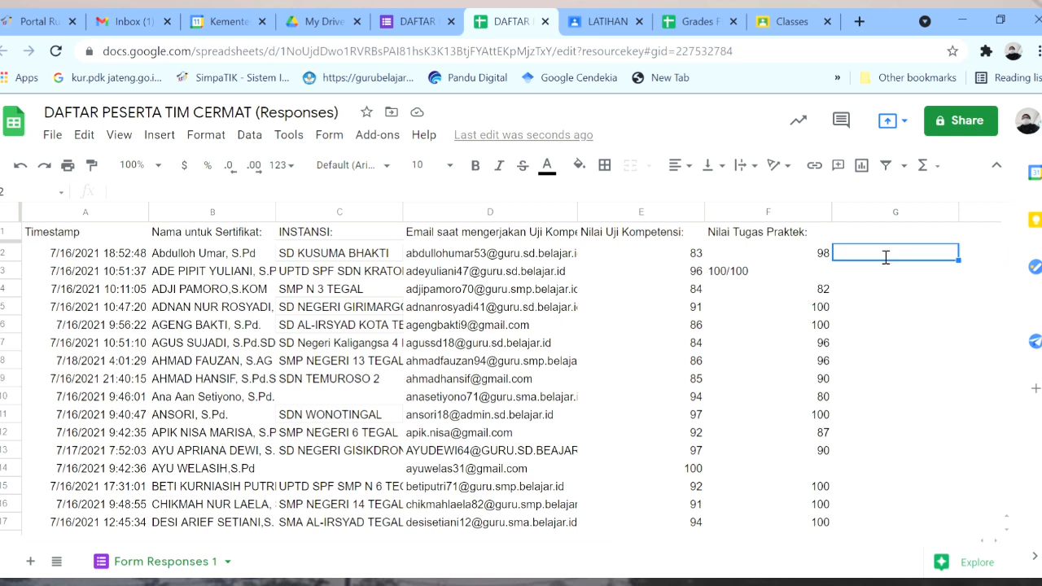
# Enter =AVERAGE(E2:F2) in G2 and dismiss the autofill suggestion.
pyautogui.write('=A')
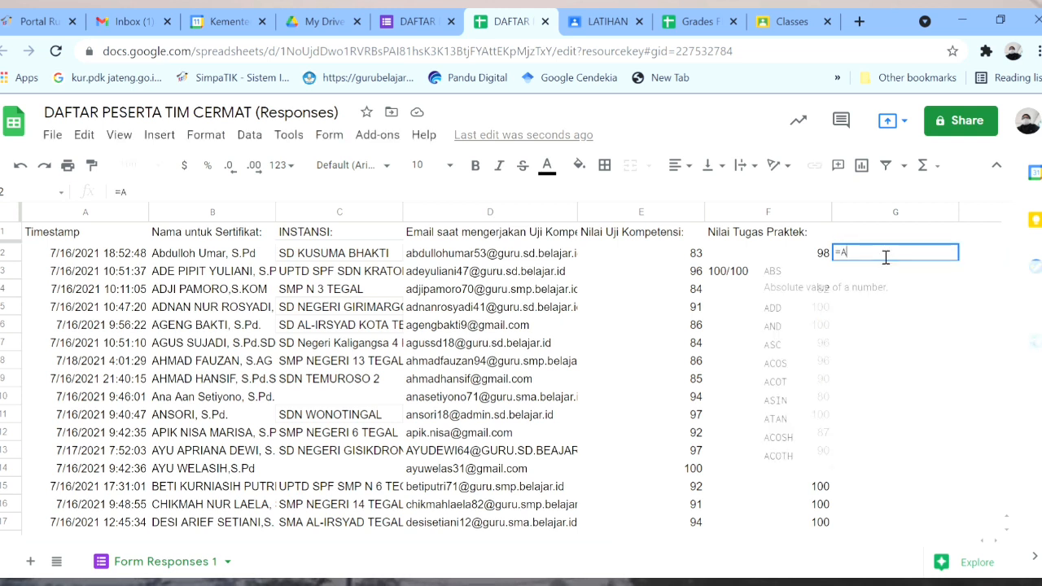
pyautogui.write('VE')
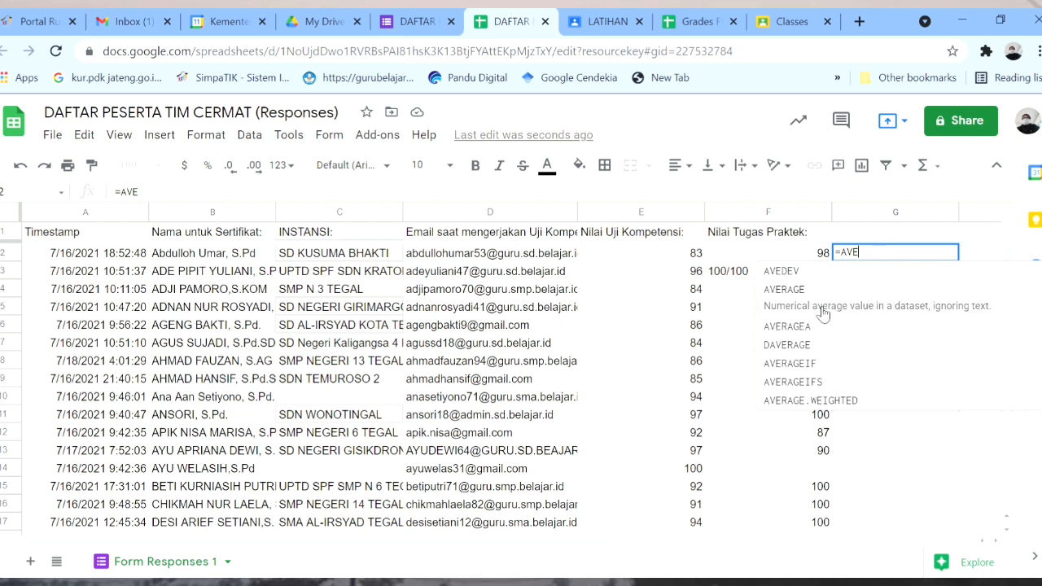
pyautogui.click(822, 291)
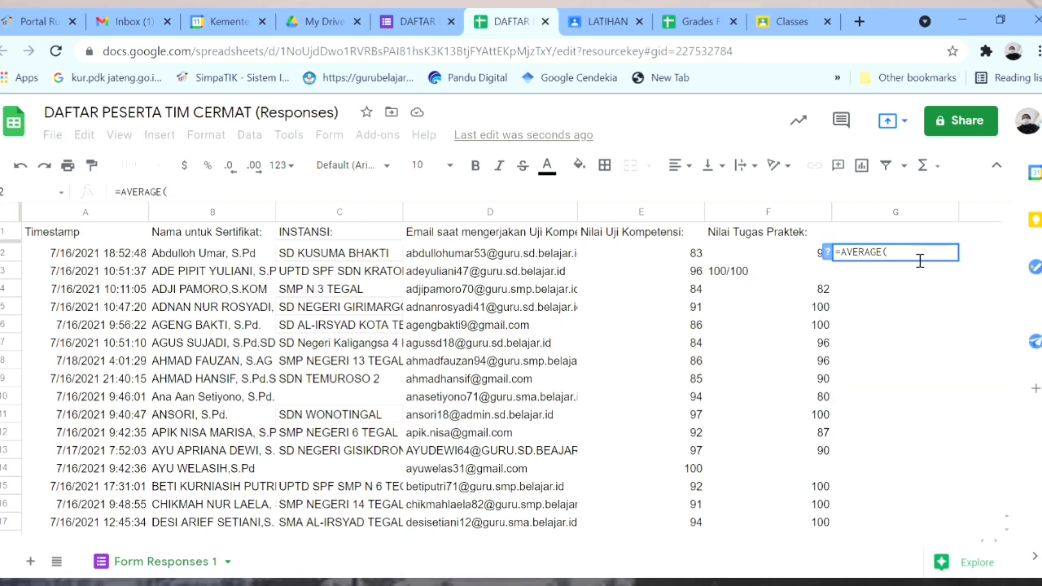
pyautogui.click(693, 255)
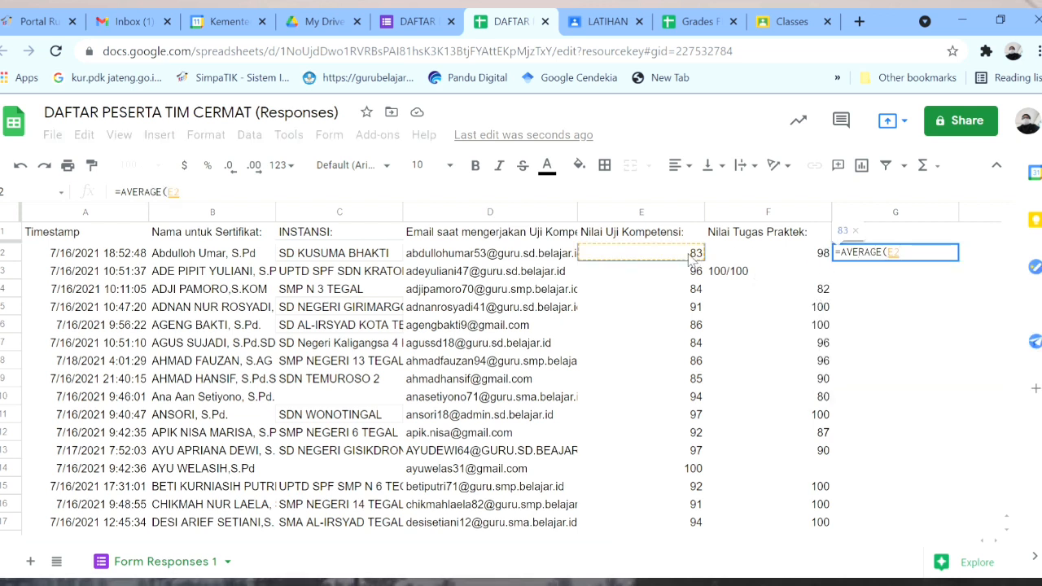
pyautogui.hotkey('shift', 'Right')
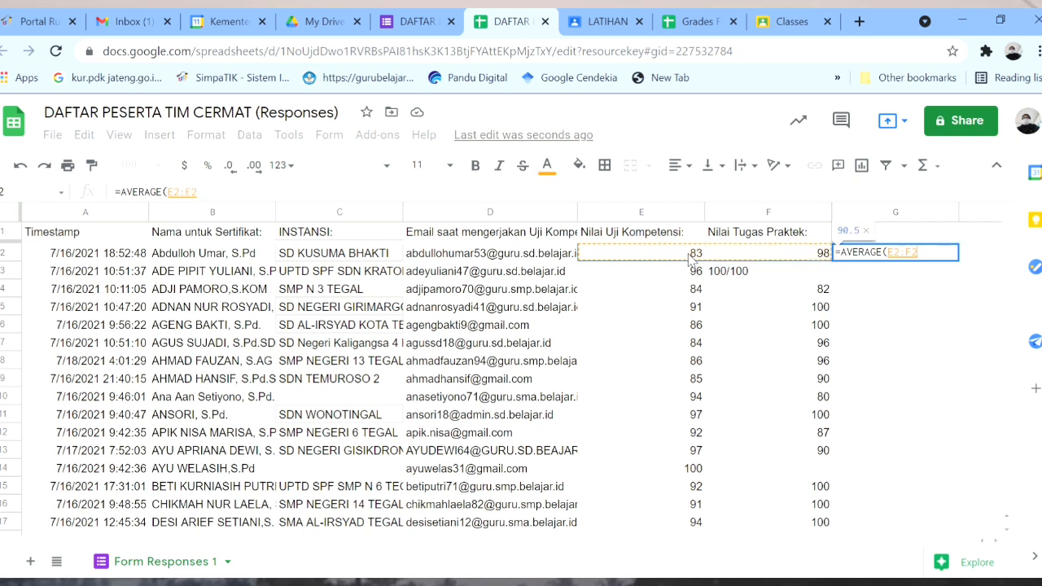
pyautogui.press('Return')
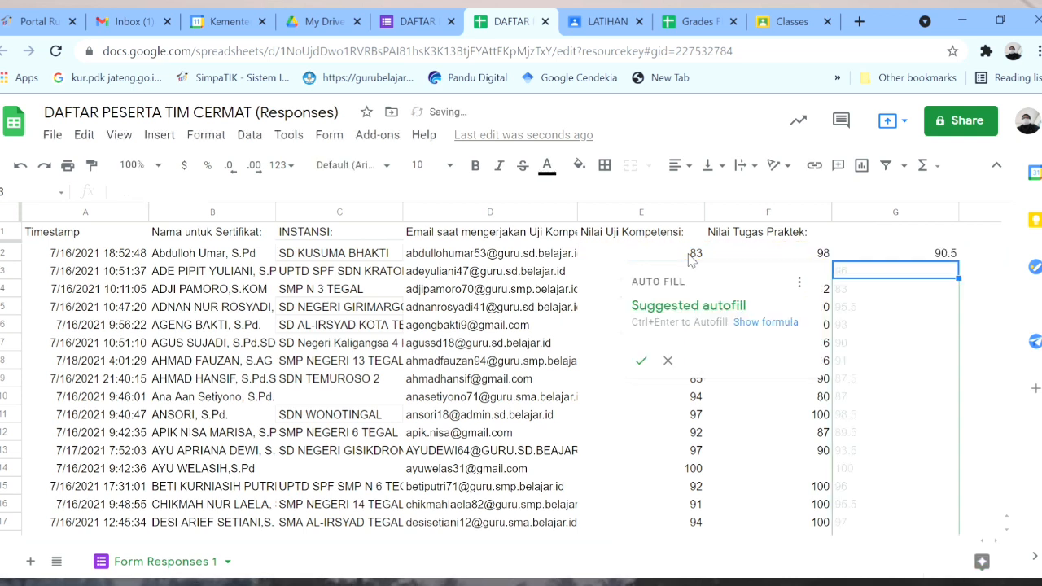
pyautogui.click(992, 316)
# Fill the G2 average formula down column G through row 90.
pyautogui.click(954, 253)
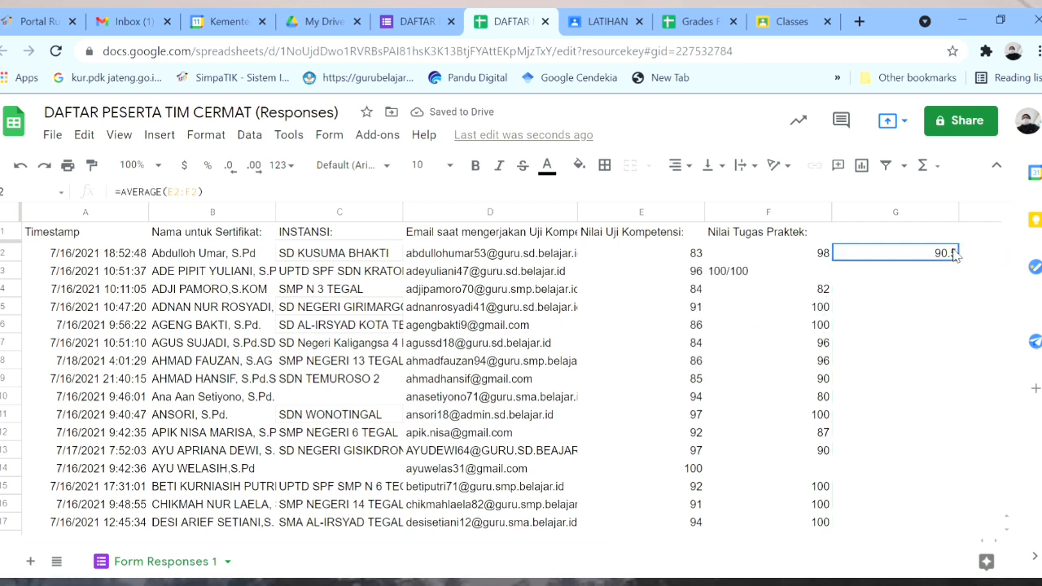
pyautogui.moveTo(973, 272); pyautogui.dragTo(966, 366)
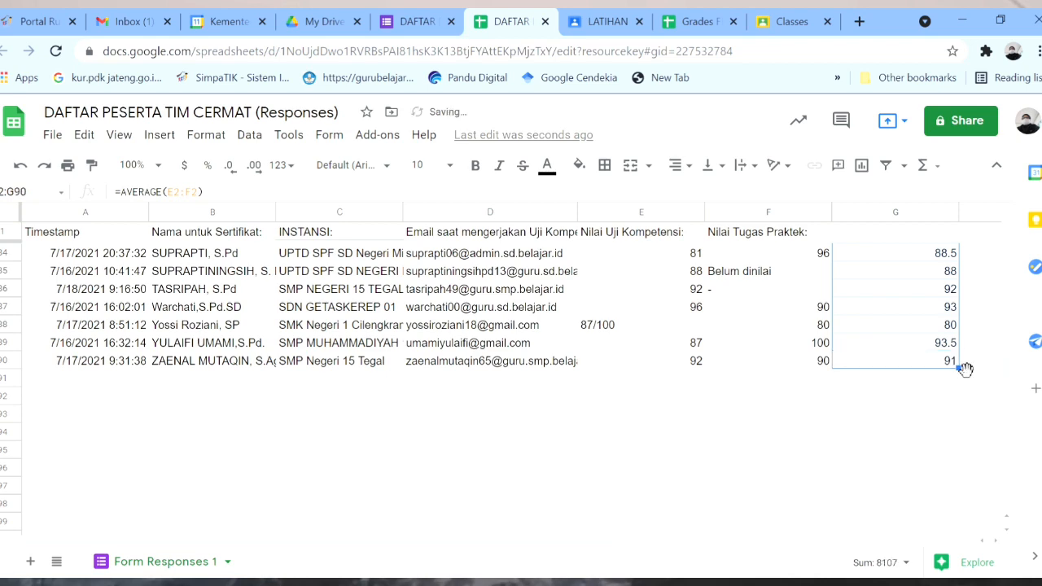
pyautogui.click(904, 379)
pyautogui.press('Up')
pyautogui.press('Up')
pyautogui.press('Up')
pyautogui.press('Up')
pyautogui.press('Up')
pyautogui.press('Up')
pyautogui.press('Up')
pyautogui.press('Up')
pyautogui.press('Up')
pyautogui.press('Up')
pyautogui.press('Up')
pyautogui.press('Up')
pyautogui.press('Up')
pyautogui.press('Up')
pyautogui.press('Up')
pyautogui.press('Up')
pyautogui.press('Up')
pyautogui.press('Up')
pyautogui.press('Up')
pyautogui.press('Up')
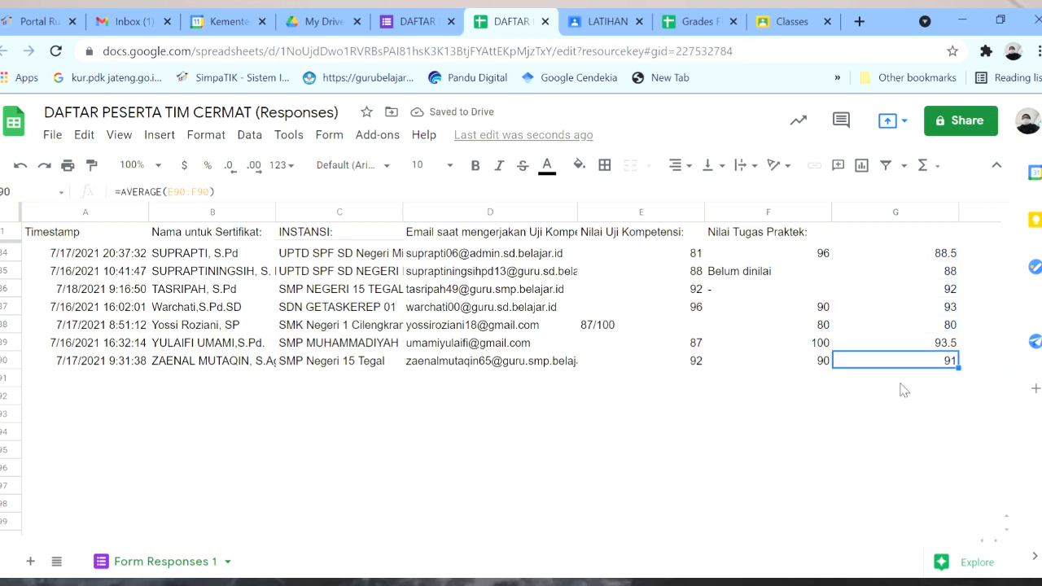
pyautogui.press('Up')
pyautogui.press('Up')
pyautogui.press('Up')
pyautogui.press('Up')
pyautogui.press('Up')
pyautogui.press('Up')
pyautogui.press('Up')
pyautogui.press('Up')
pyautogui.press('Up')
pyautogui.press('Up')
pyautogui.press('Up')
pyautogui.press('Up')
pyautogui.press('Up')
pyautogui.press('Up')
pyautogui.press('Up')
pyautogui.press('Up')
pyautogui.press('Up')
pyautogui.press('Up')
pyautogui.press('Up')
pyautogui.press('Up')
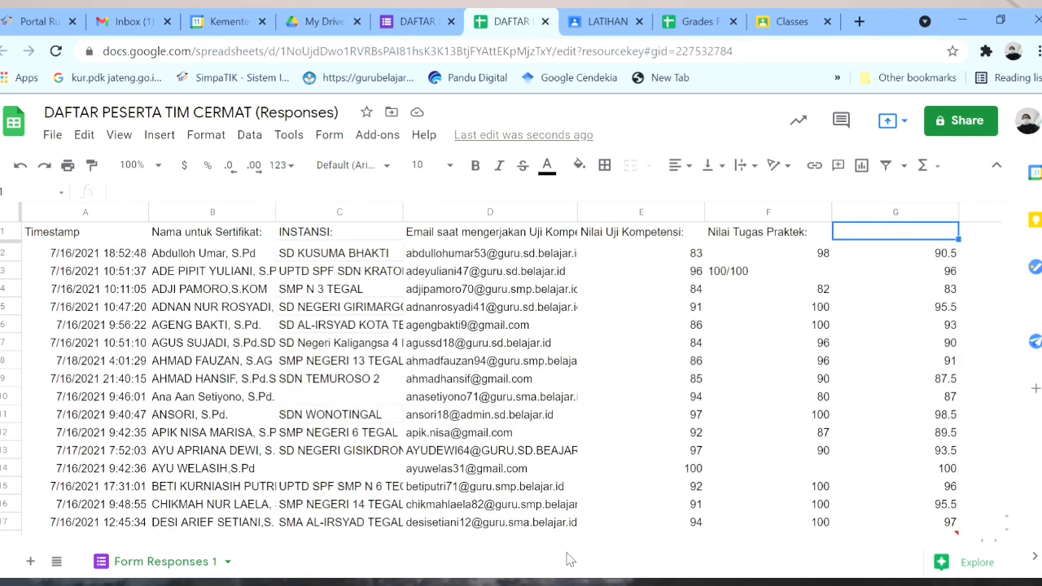
pyautogui.moveTo(552, 541); pyautogui.dragTo(675, 547)
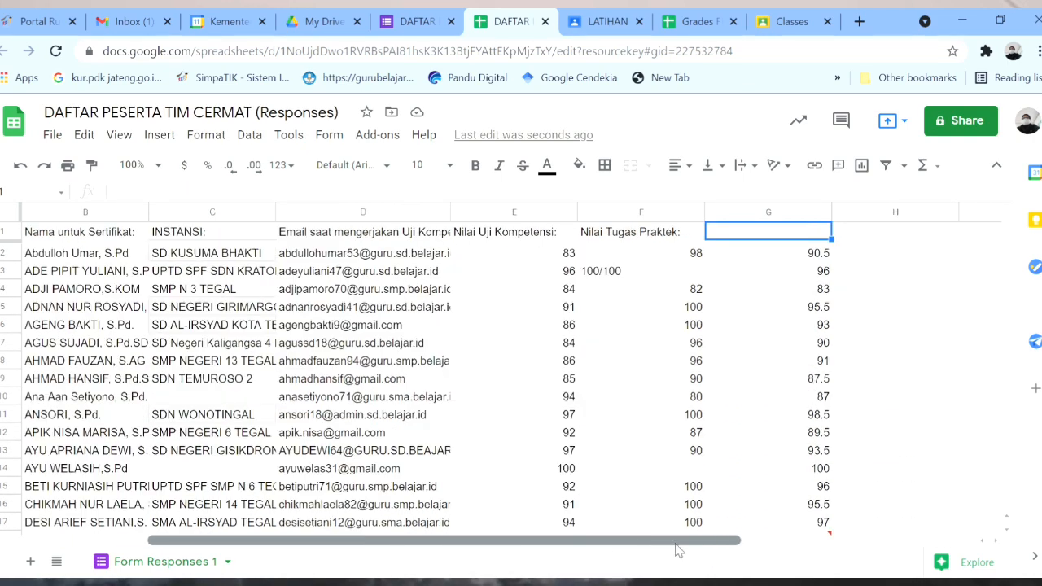
# Browse the Explore panel's charts for A1:G90, then select the scores in rows 18 and 19.
pyautogui.click(942, 564)
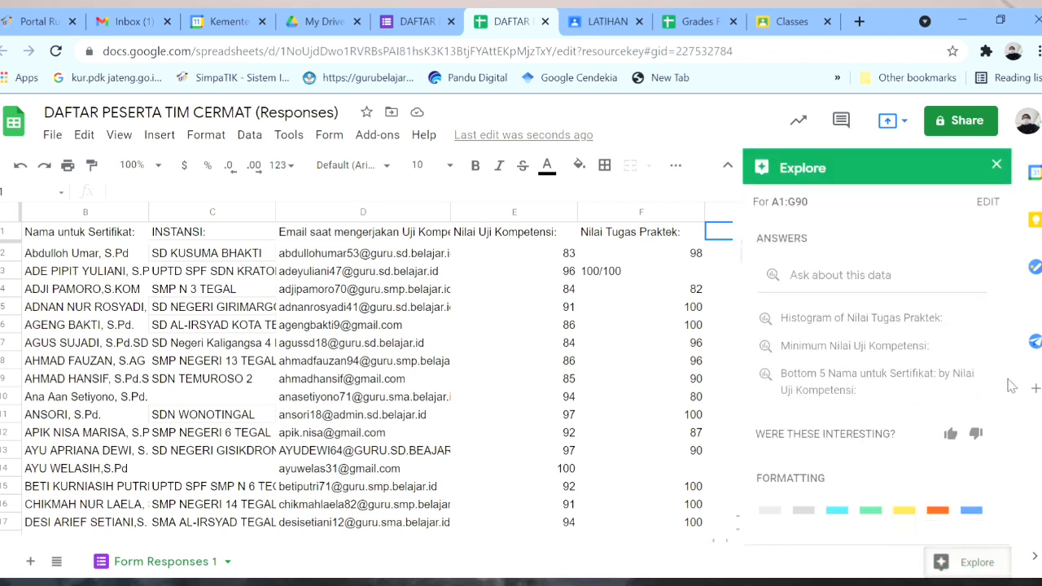
pyautogui.scroll(-1, 1008, 317)
pyautogui.scroll(-1, 1008, 318)
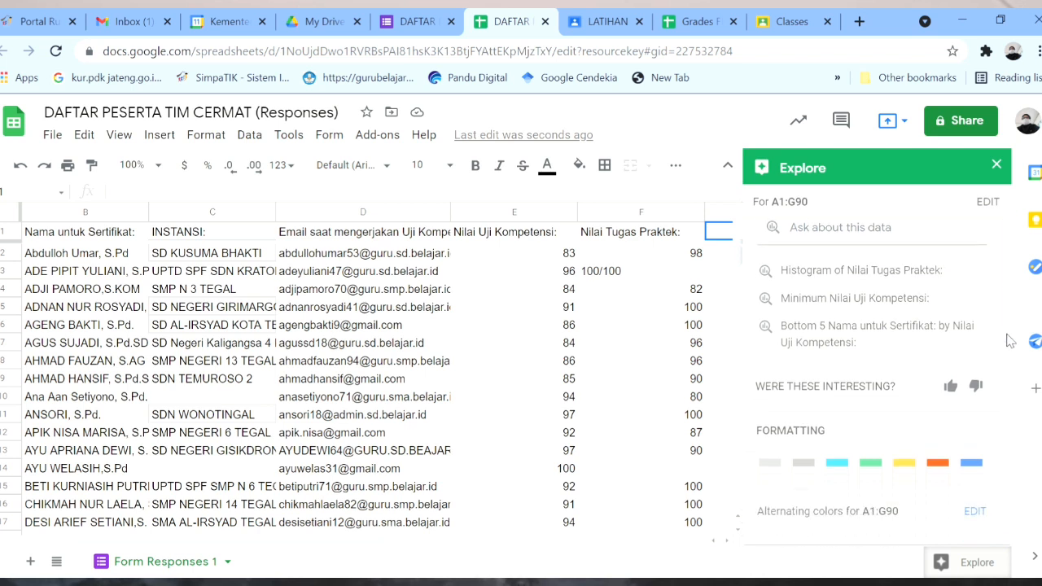
pyautogui.moveTo(1009, 308); pyautogui.dragTo(1033, 407)
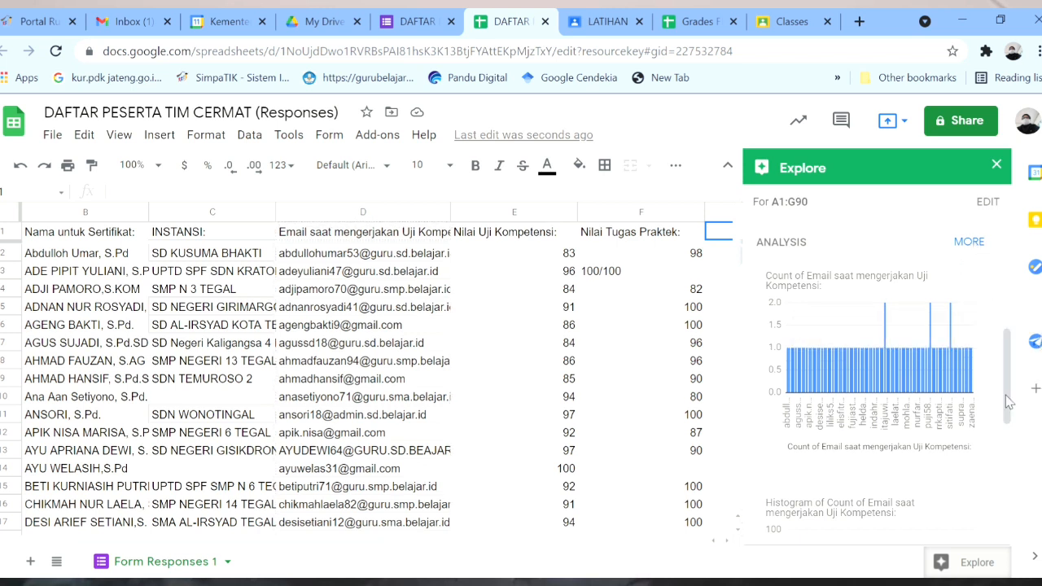
pyautogui.moveTo(1009, 400); pyautogui.dragTo(1010, 525)
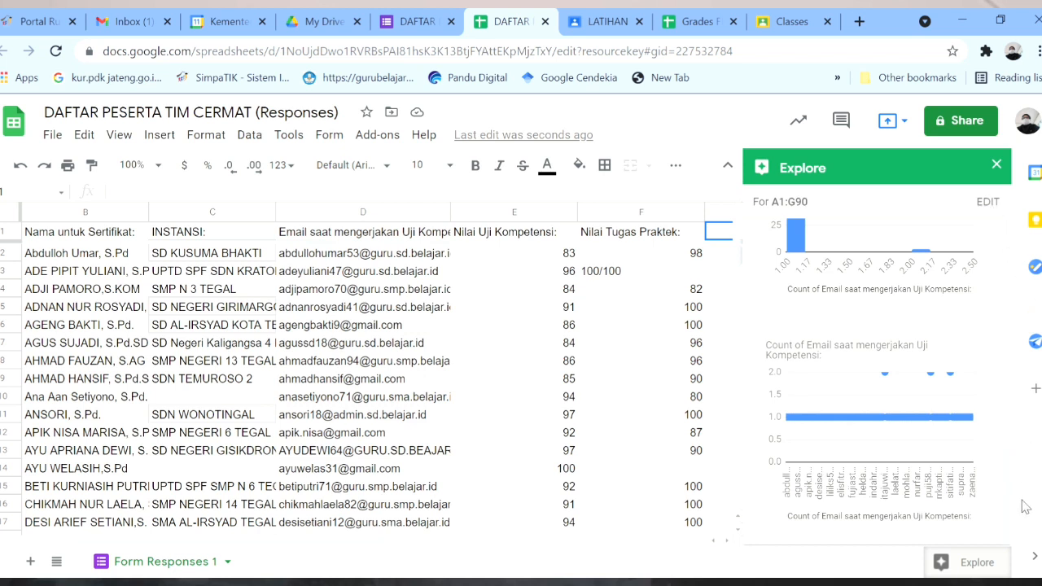
pyautogui.moveTo(1008, 504)
pyautogui.mouseDown()
pyautogui.moveTo(1010, 448)
pyautogui.moveTo(1010, 511)
pyautogui.mouseUp()
pyautogui.moveTo(362, 540); pyautogui.dragTo(500, 549)
pyautogui.moveTo(375, 546); pyautogui.dragTo(519, 533)
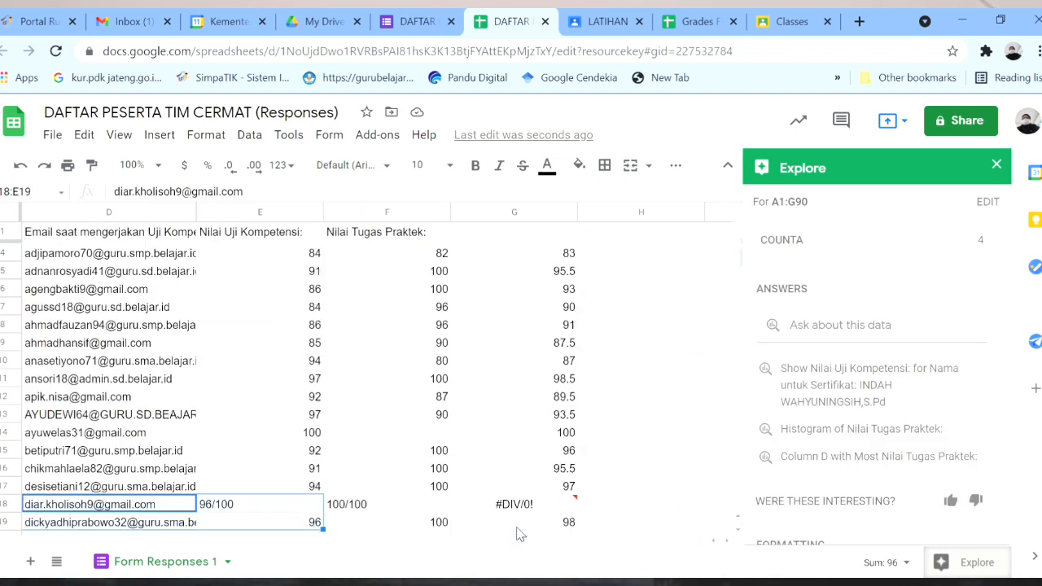
pyautogui.click(553, 255)
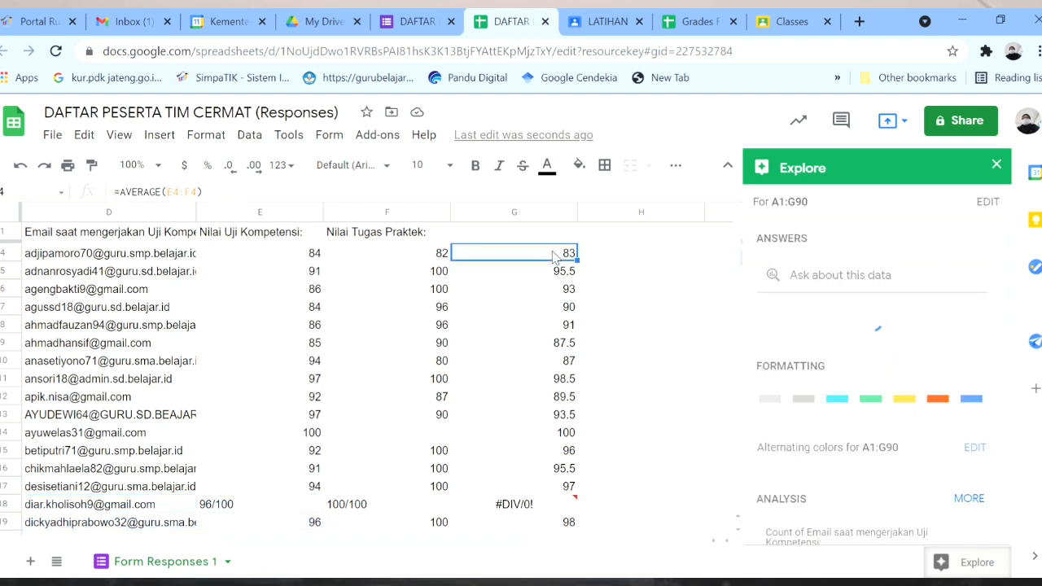
pyautogui.press('Down')
pyautogui.press('Down')
pyautogui.press('Down')
pyautogui.press('Down')
pyautogui.press('Down')
pyautogui.press('Down')
pyautogui.press('Down')
pyautogui.press('Down')
pyautogui.press('Down')
pyautogui.press('Down')
pyautogui.press('Down')
pyautogui.press('Down')
pyautogui.press('Down')
pyautogui.press('Down')
pyautogui.press('Down')
pyautogui.press('Down')
pyautogui.press('Down')
pyautogui.press('Down')
pyautogui.press('Down')
pyautogui.press('Down')
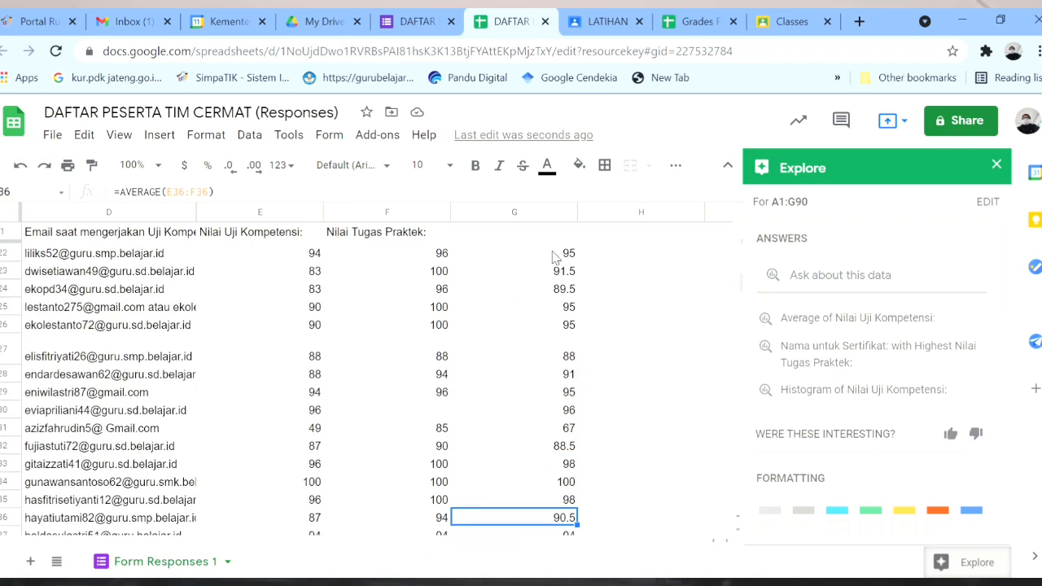
pyautogui.press('Down')
pyautogui.press('Down')
pyautogui.press('Down')
pyautogui.press('Down')
pyautogui.press('Down')
pyautogui.press('Down')
pyautogui.press('Down')
pyautogui.press('Down')
pyautogui.press('Down')
pyautogui.press('Down')
pyautogui.press('Down')
pyautogui.press('Down')
pyautogui.press('Down')
pyautogui.press('Down')
pyautogui.press('Down')
pyautogui.press('Down')
pyautogui.press('Down')
pyautogui.press('Down')
pyautogui.press('Down')
pyautogui.press('Down')
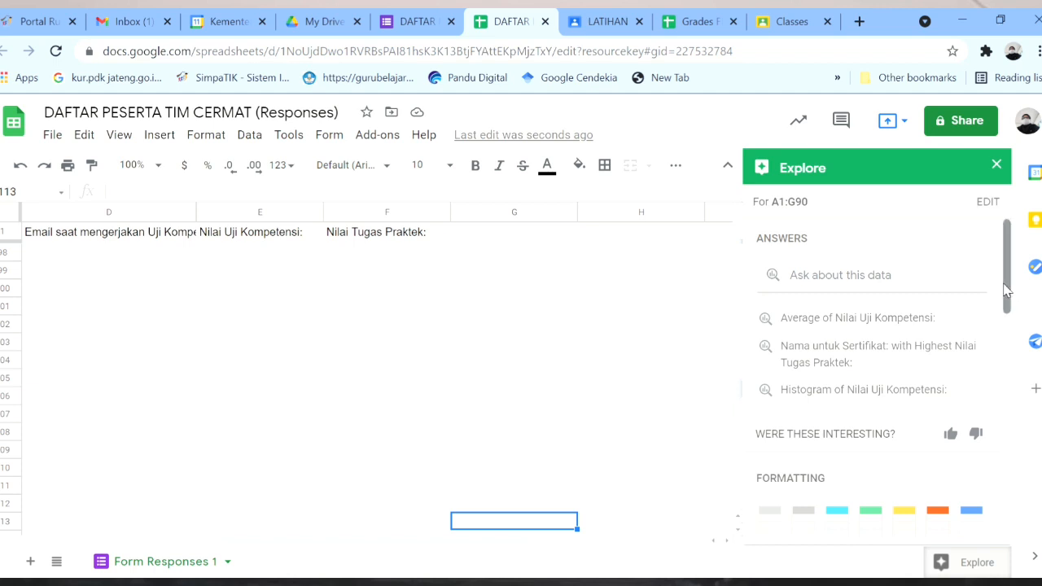
pyautogui.moveTo(1018, 304); pyautogui.dragTo(1021, 422)
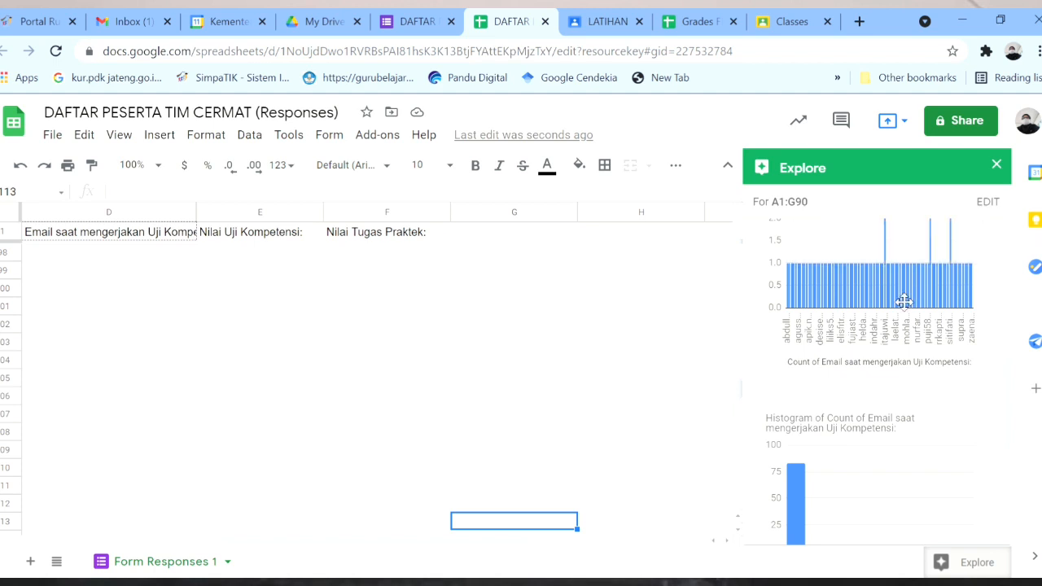
pyautogui.click(989, 203)
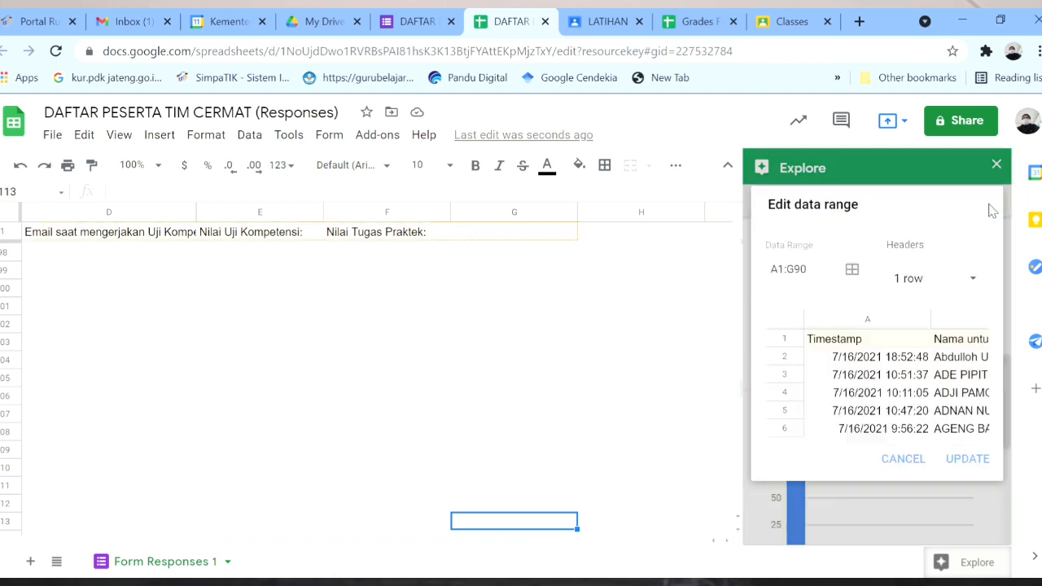
pyautogui.click(904, 459)
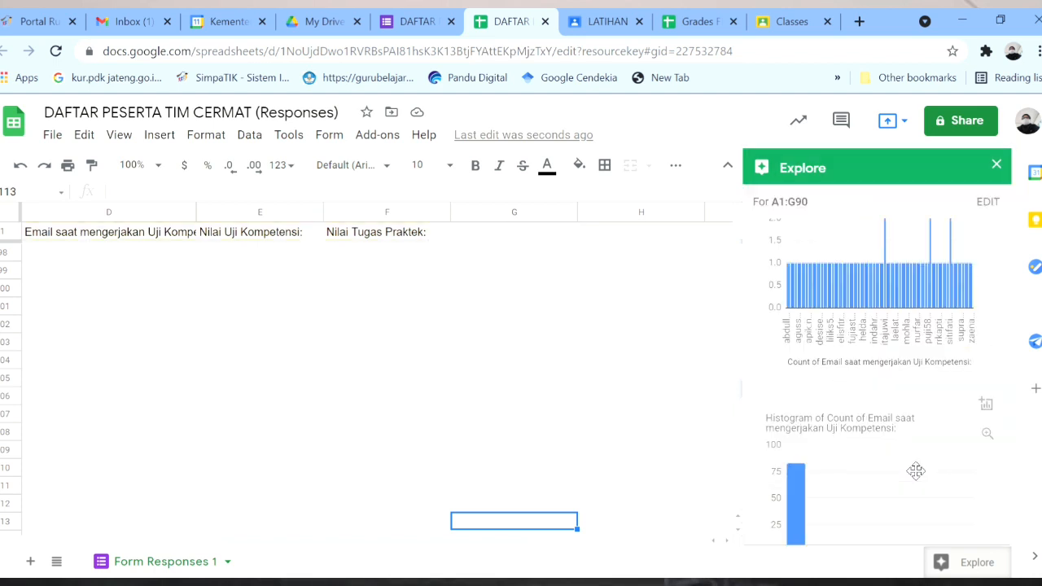